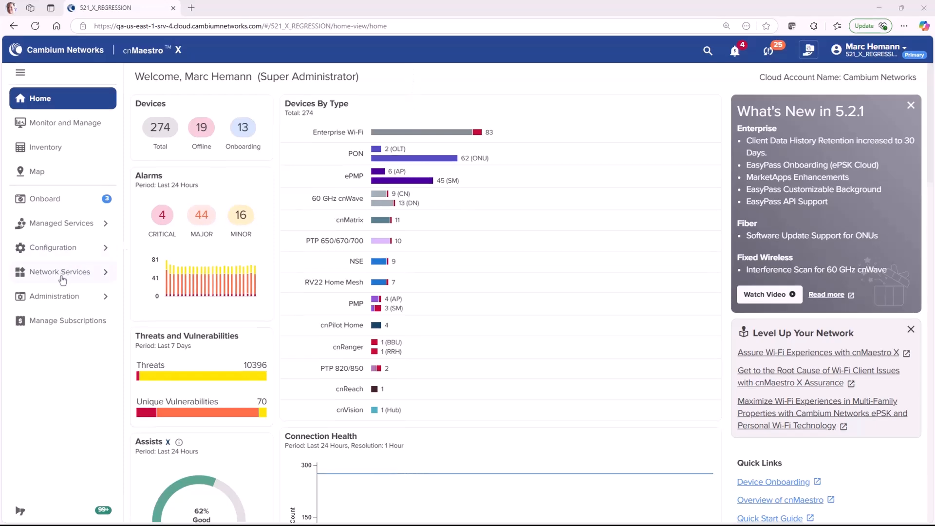
Add an Installer-type MarketApp called AlamoDownsAptInstaller for the Alamo Downs account and save it.
click(62, 280)
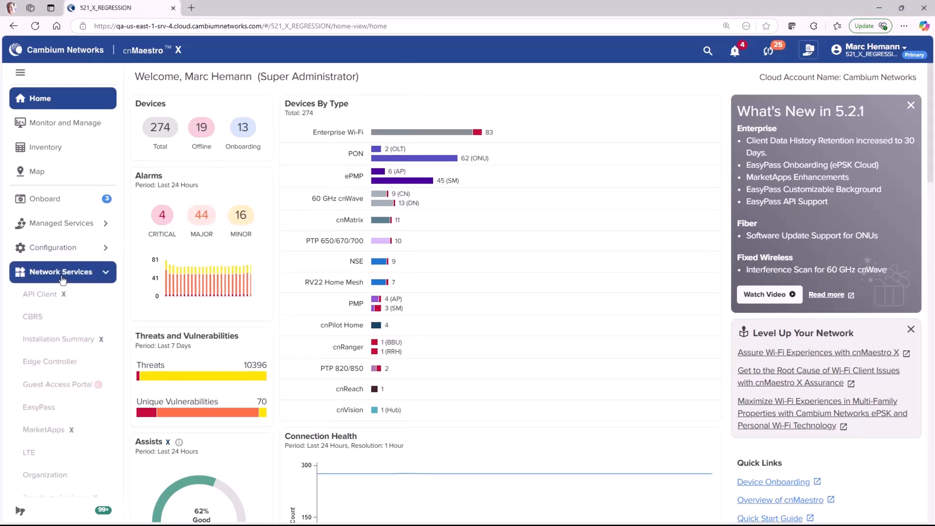
click(54, 428)
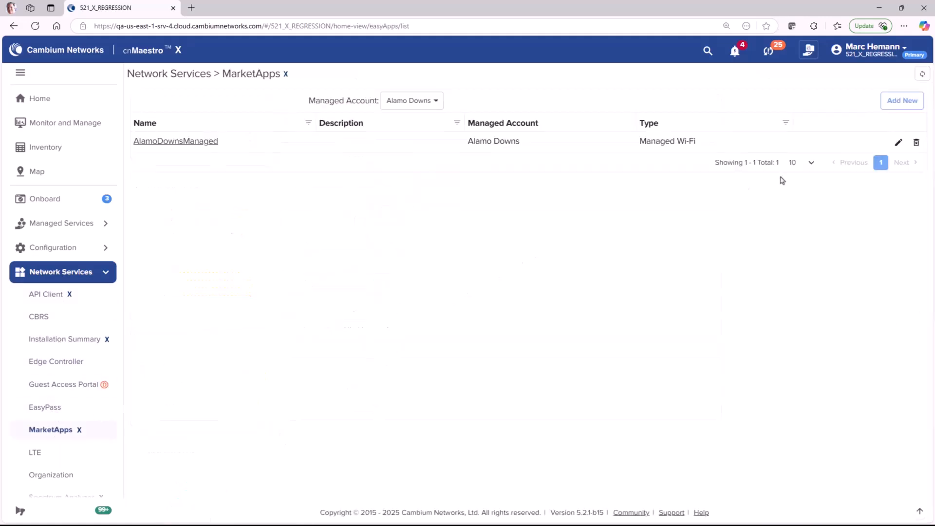
click(903, 101)
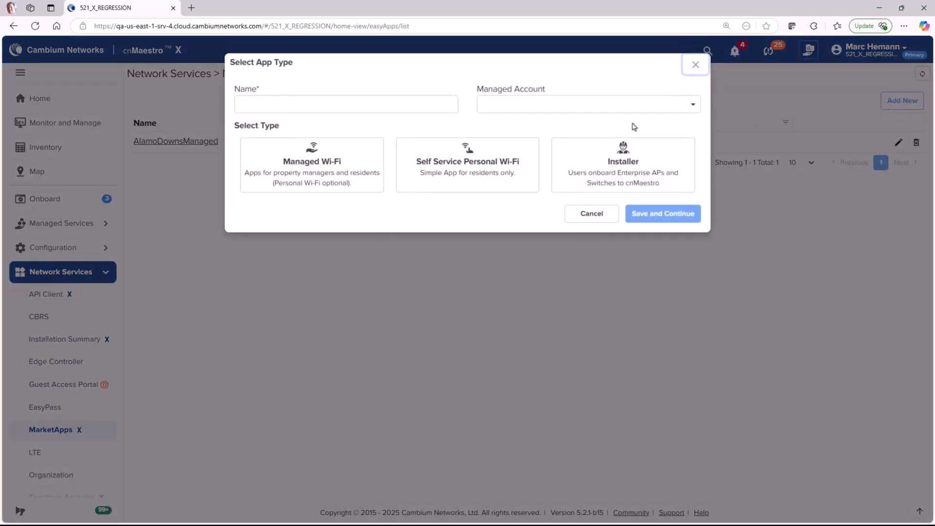
click(314, 104)
text(AlamoDowns)
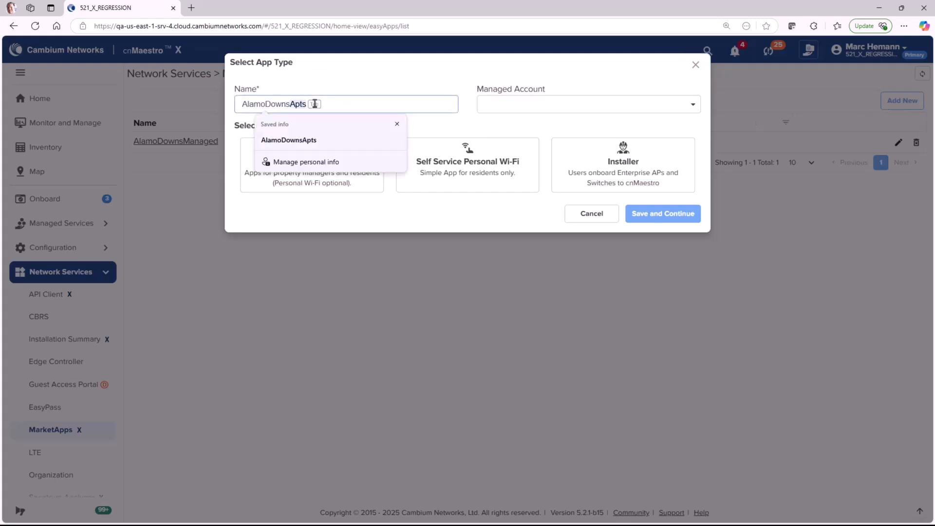
text(AptInstaller)
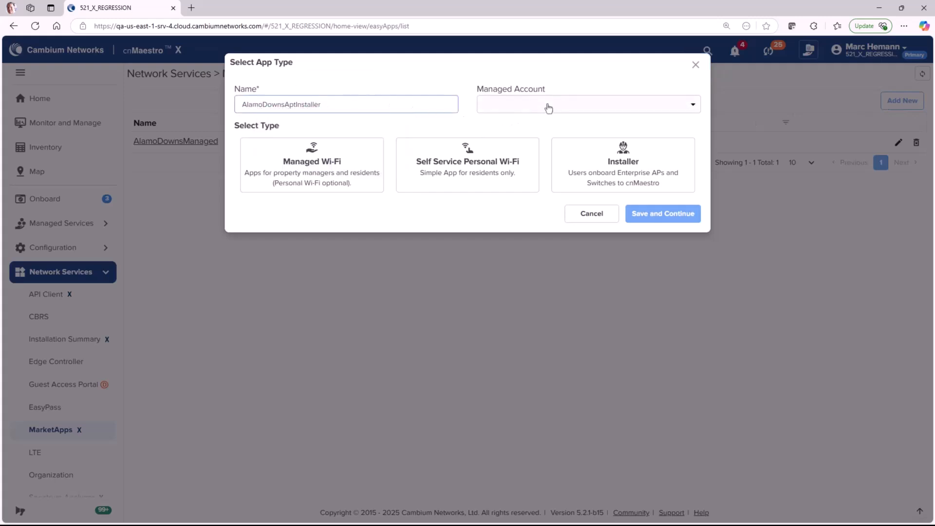
click(545, 110)
click(534, 187)
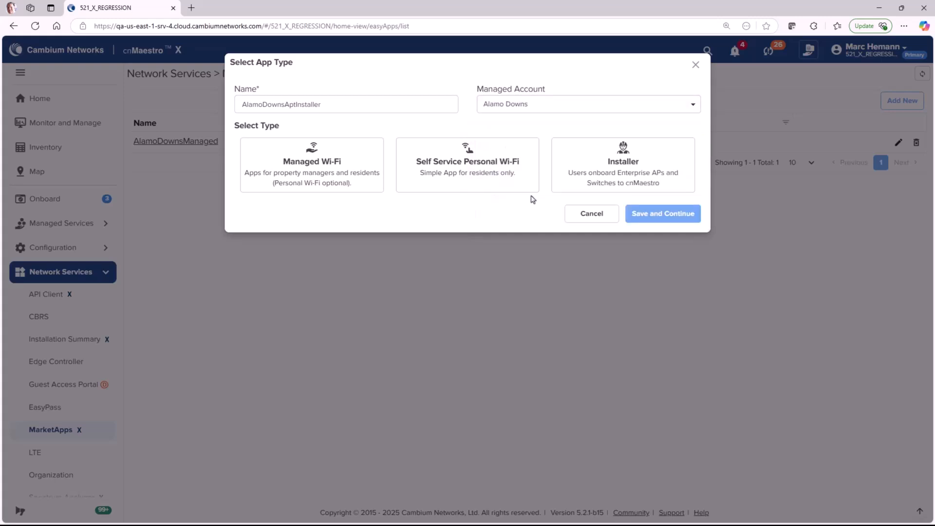
click(603, 177)
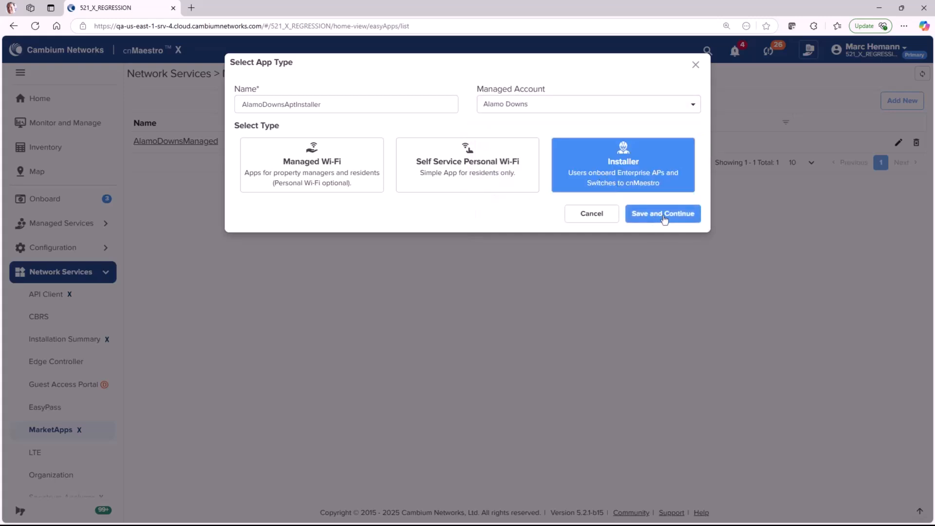
click(664, 215)
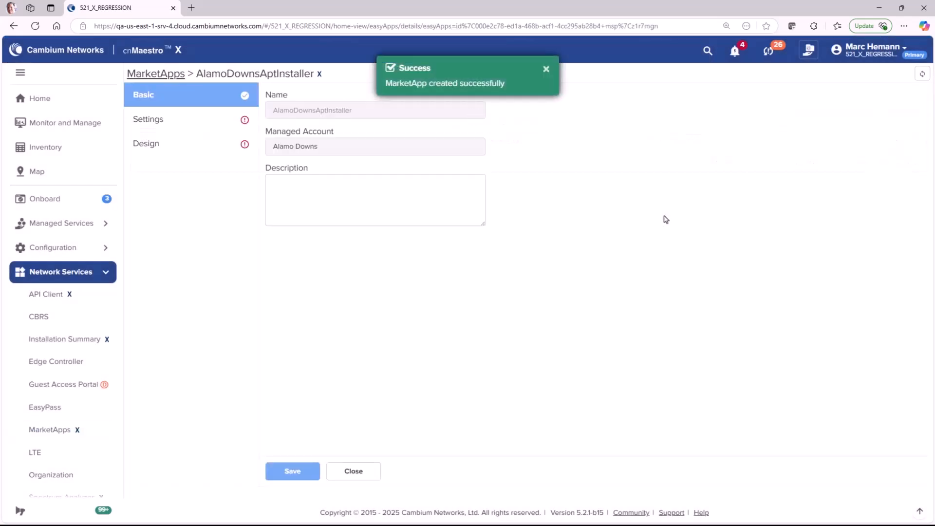
Describe the app as 'Alamo Downs Apartments Installer 2025', use Alamo Downs Site, and enable AP Group attaching.
click(380, 182)
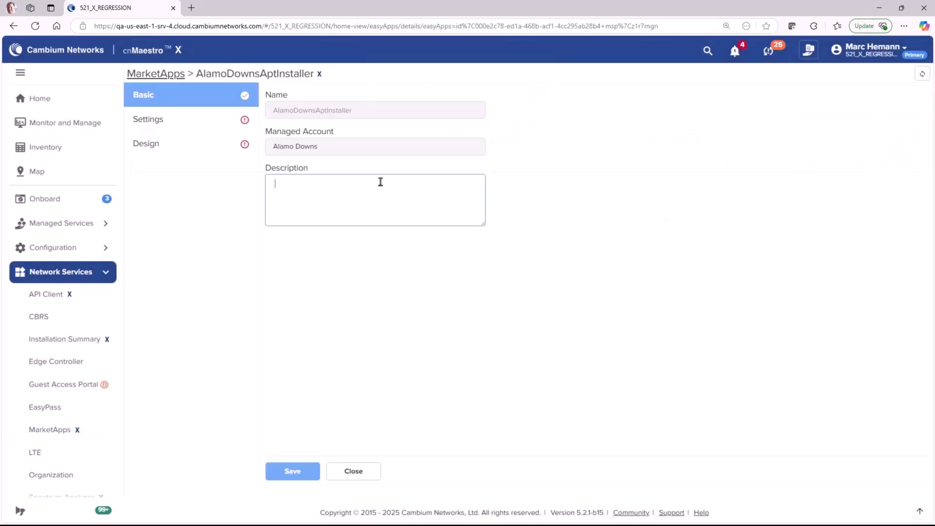
text(Alamo Downs Apartments Installer 2025)
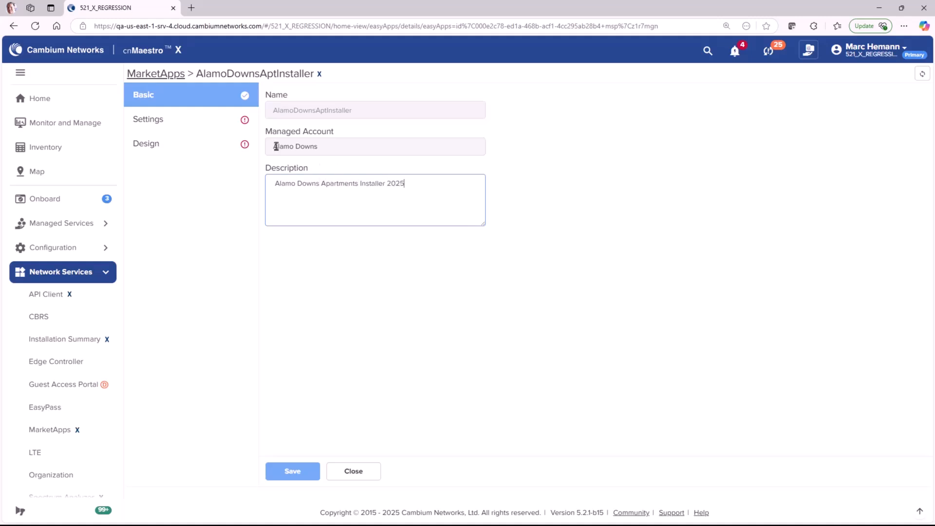
click(161, 120)
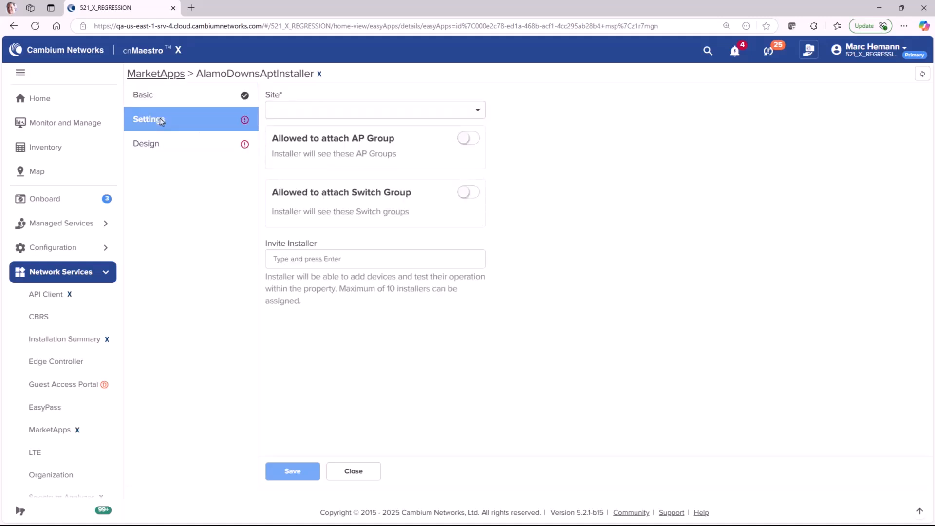
click(307, 113)
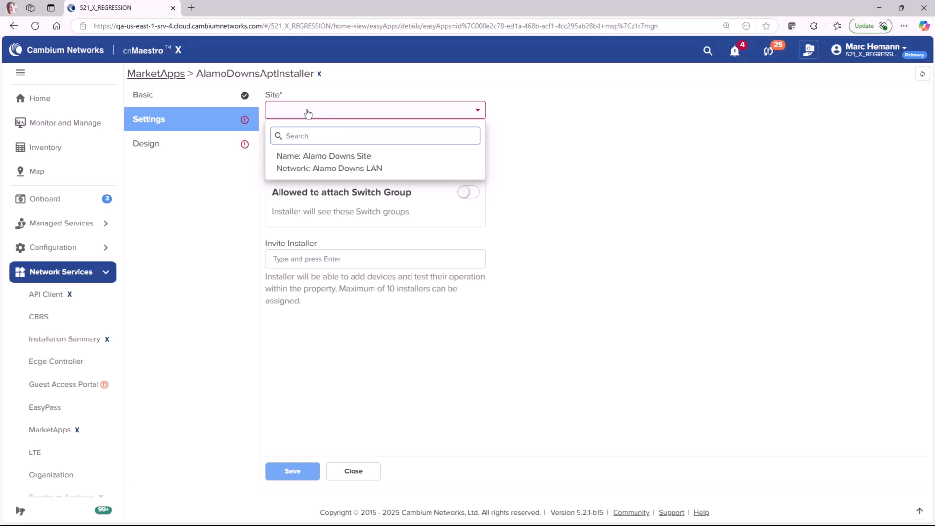
click(330, 162)
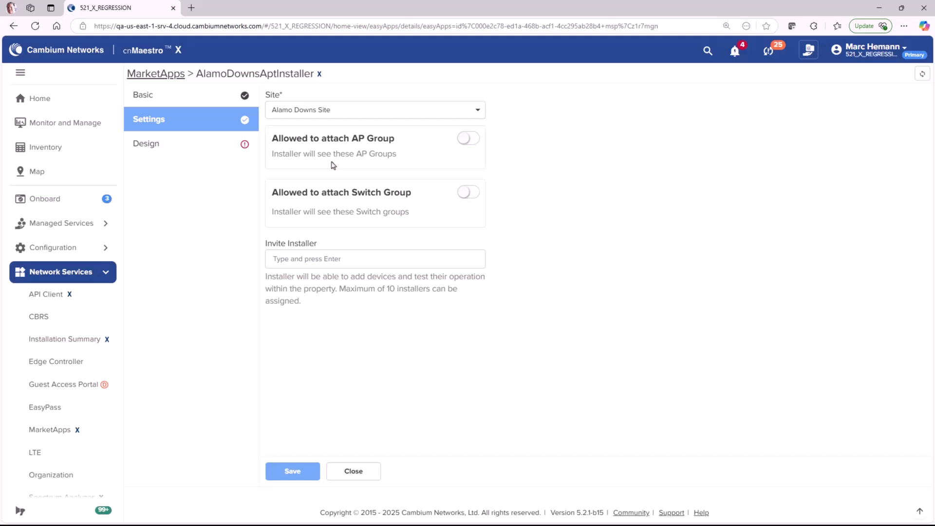
click(470, 140)
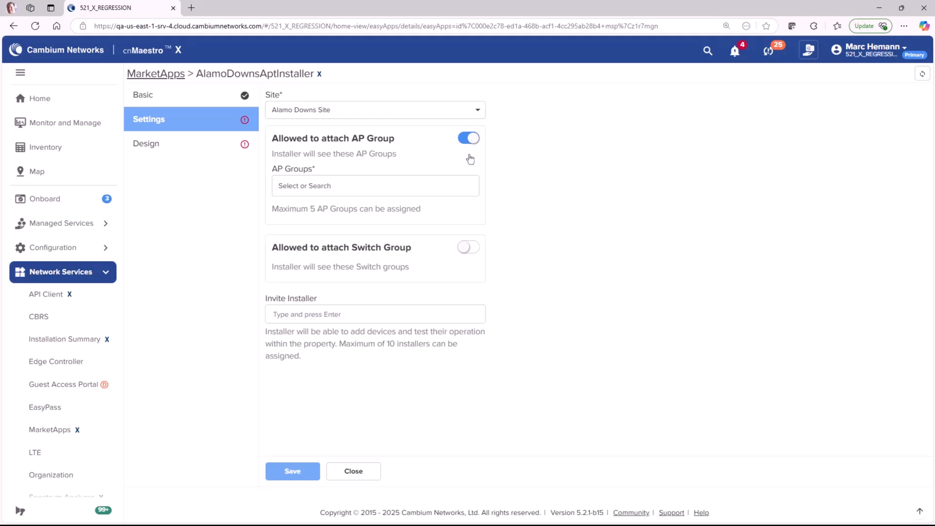
Attach Alamo Downs AP Group and add three installer e-mail addresses as invitees.
click(466, 188)
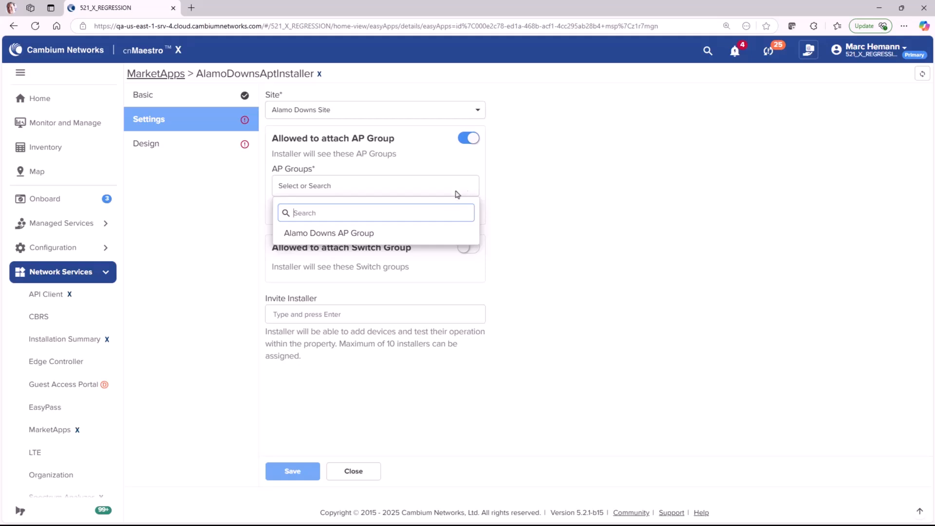
click(437, 234)
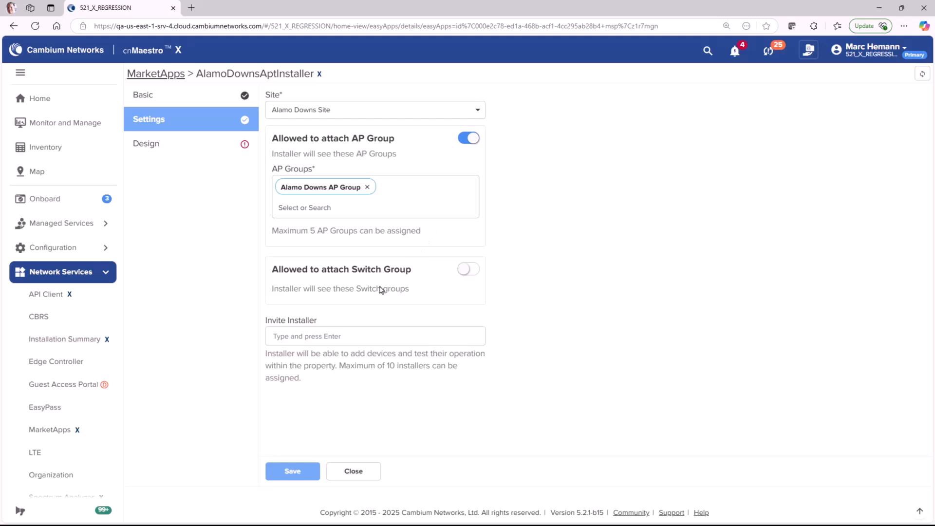
click(347, 334)
text(m)
key(Return)
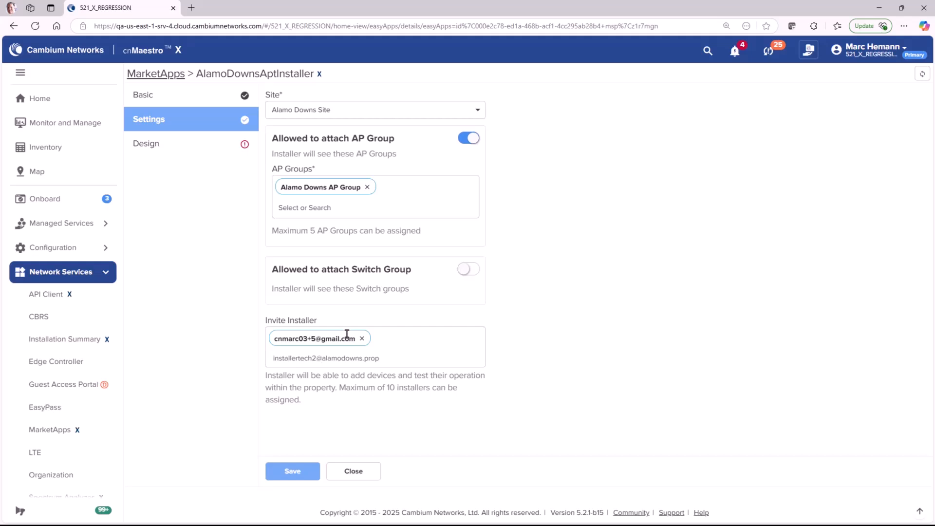
key(Return)
key(Return)
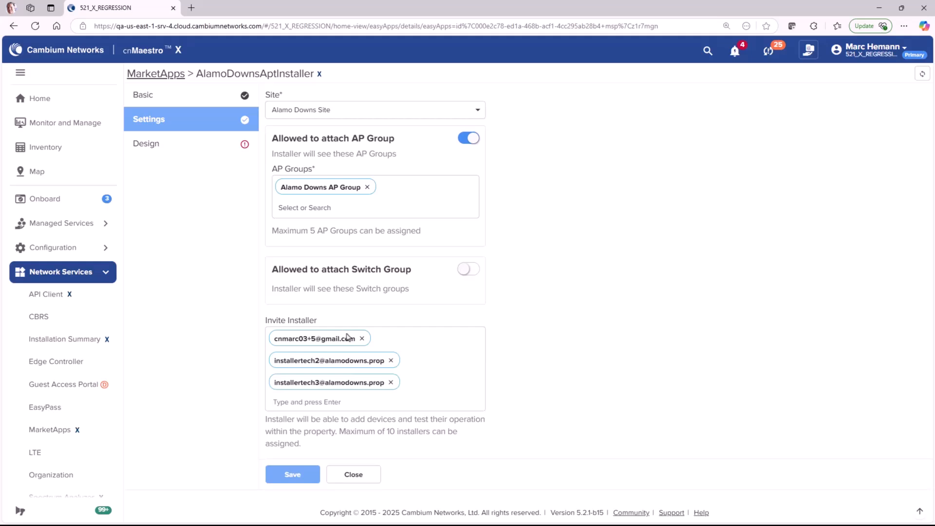
Set display name 'Alamo Downs Apartments Network Installation App' and provider name 'Alamo Downs Apartments'.
click(173, 144)
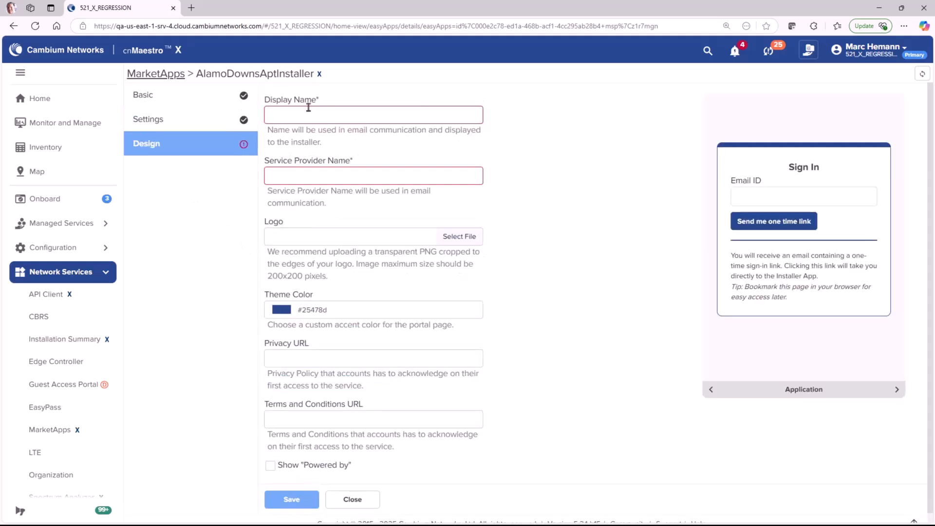
click(308, 108)
text(Al)
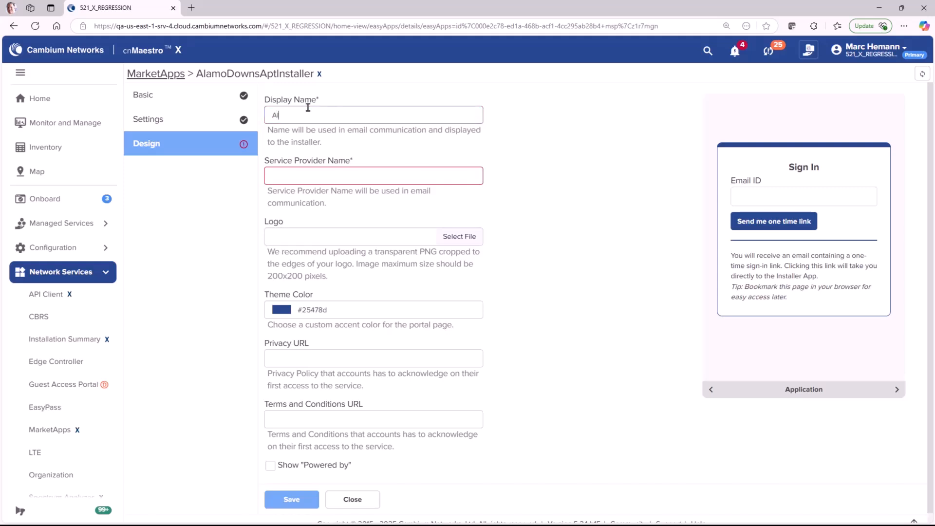
text(amo Downs Apartments Network Installation)
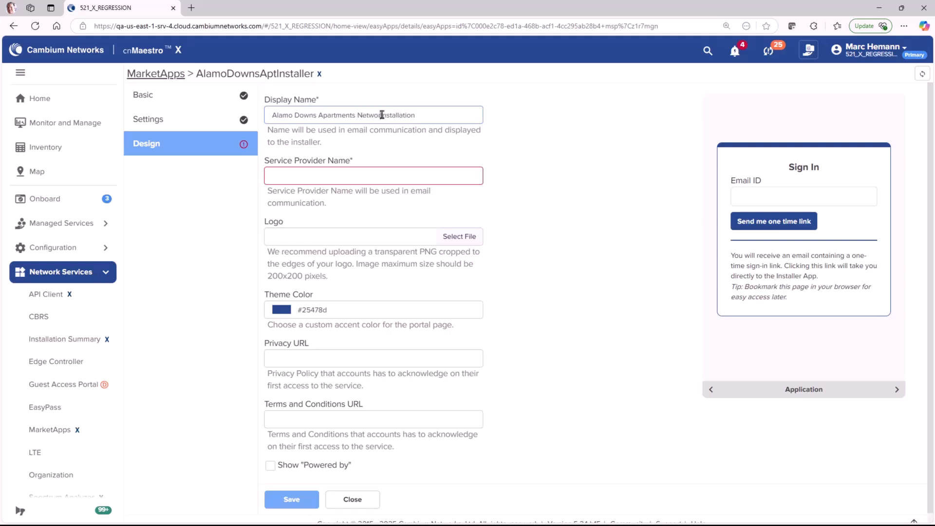
text( App)
key(Tab)
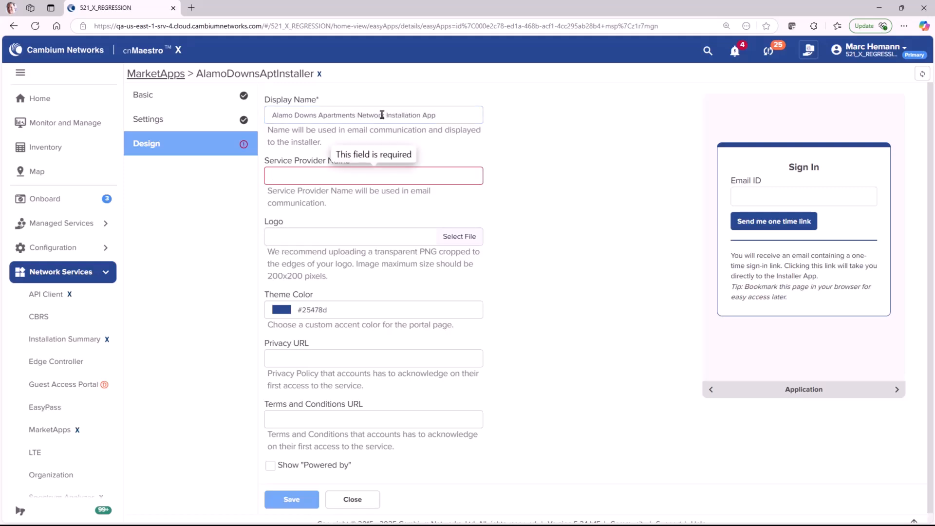
text(Alamo Downs Aar)
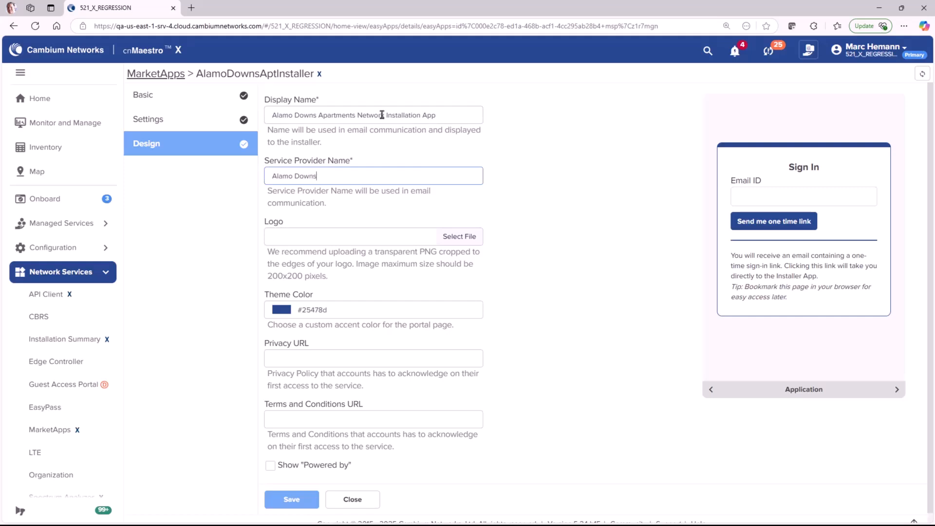
key(BackSpace)
text(partments)
key(Tab)
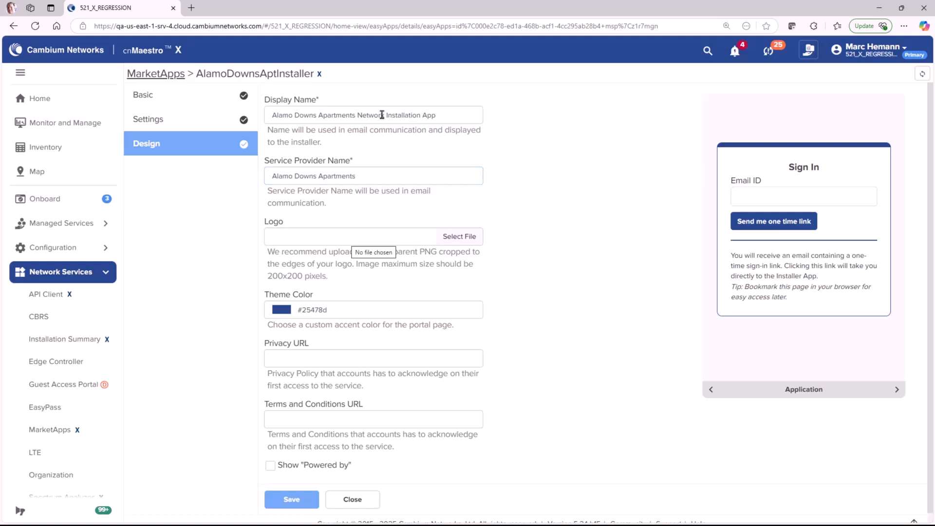
Use abc_4.png as the installer app's logo.
click(465, 238)
double_click(399, 94)
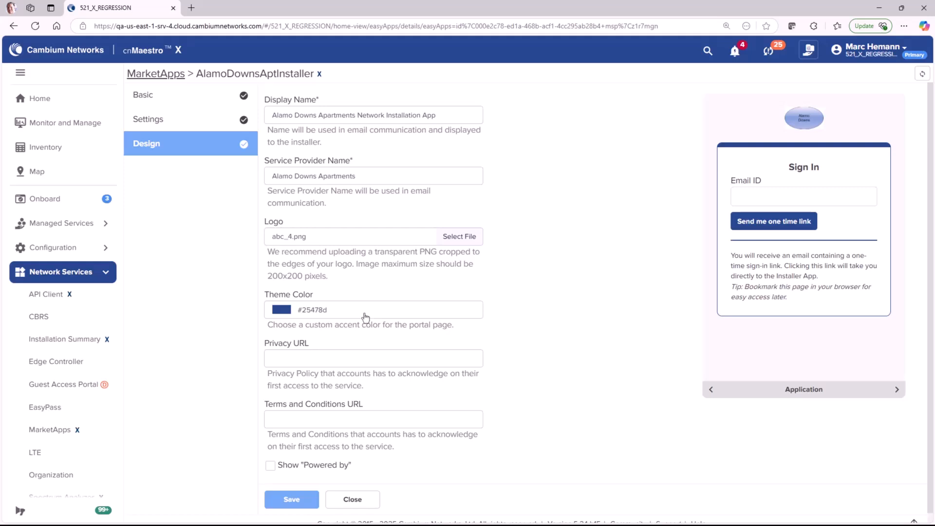
click(365, 316)
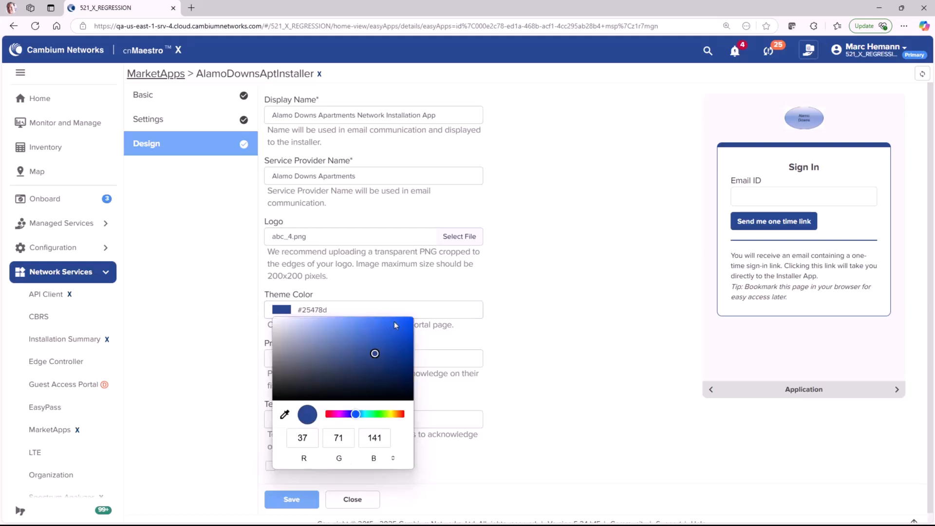
Set the theme colour to #0053fa and autofill the privacy and terms URLs.
click(410, 321)
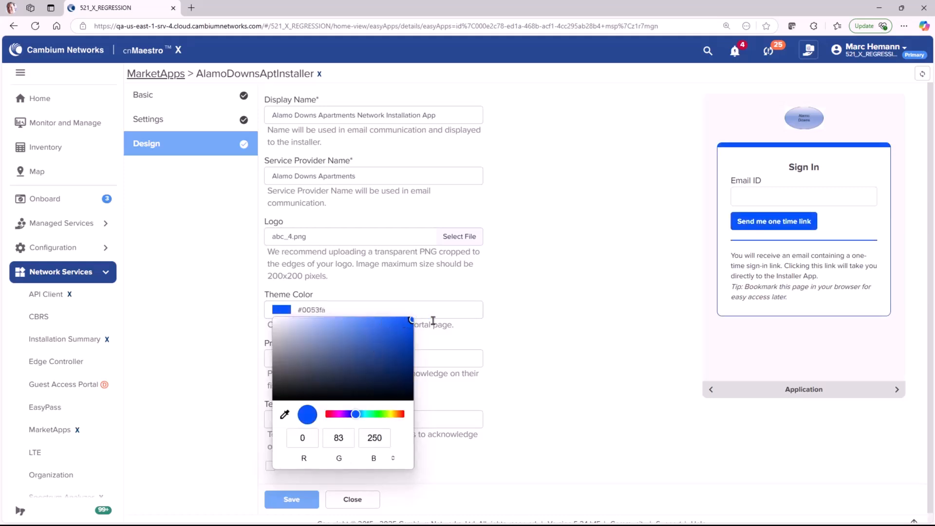
click(537, 334)
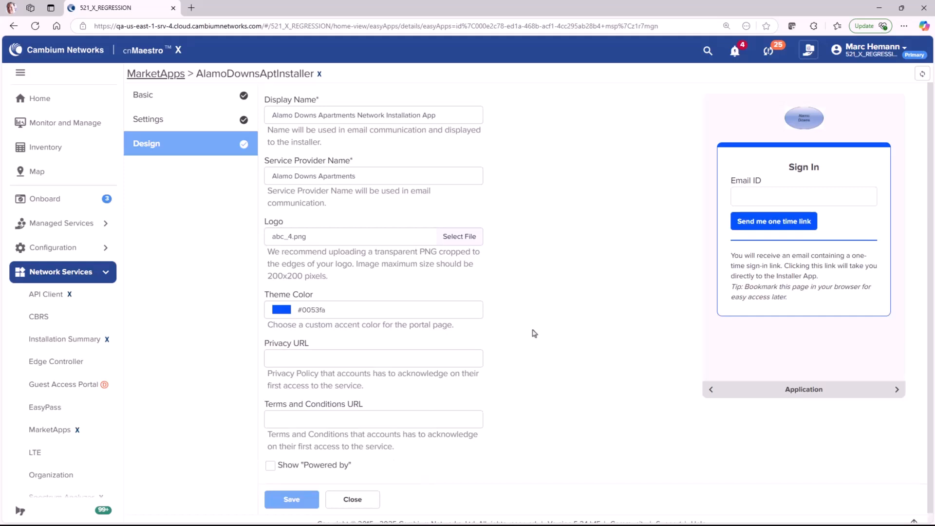
click(343, 360)
click(349, 393)
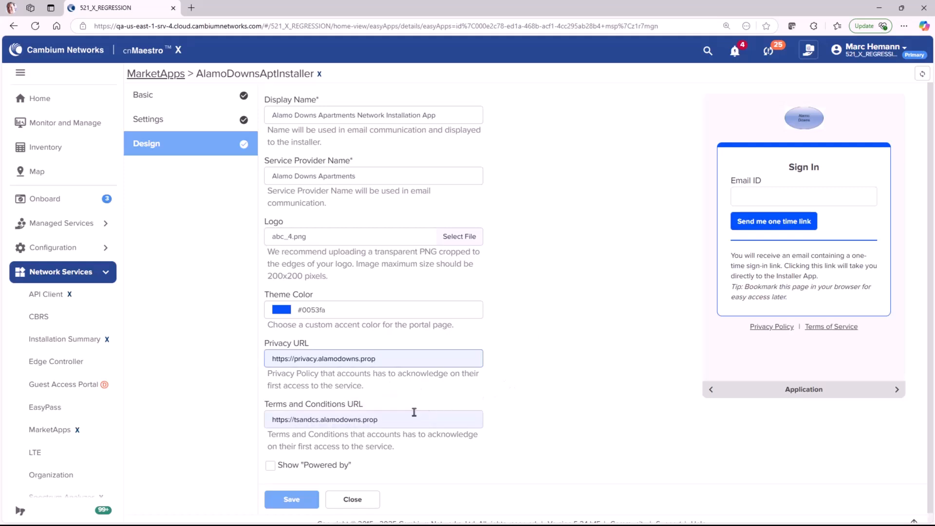
Show a 'Powered by Alamo Downs Apartments' line.
click(268, 465)
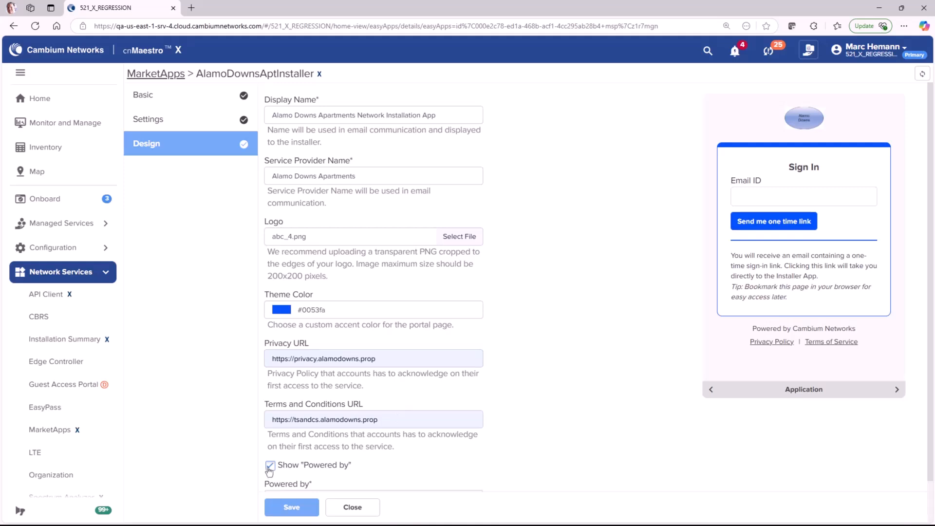
scroll(269, 472, down, 1)
text(Alamo Downs Apartments)
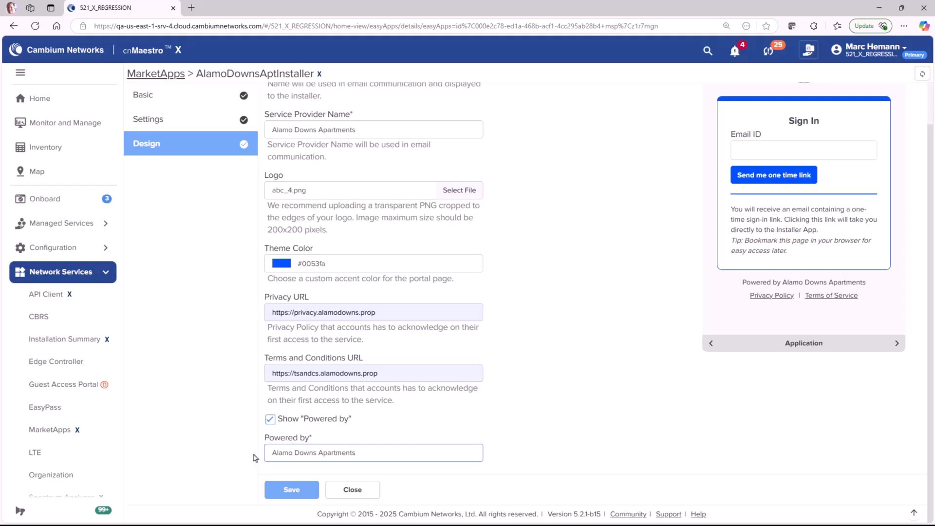
Save the design and toggle between the sign-in page and invitation email previews.
click(293, 489)
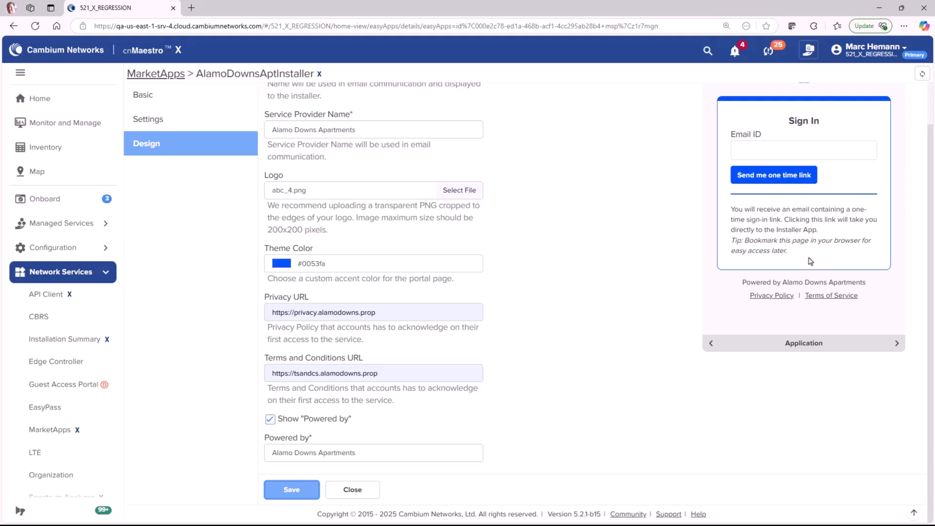
click(895, 345)
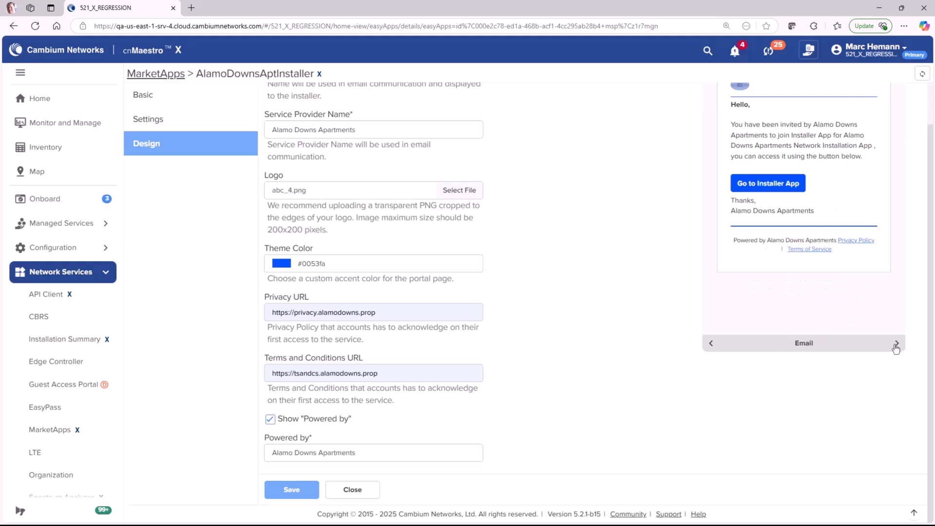
click(711, 344)
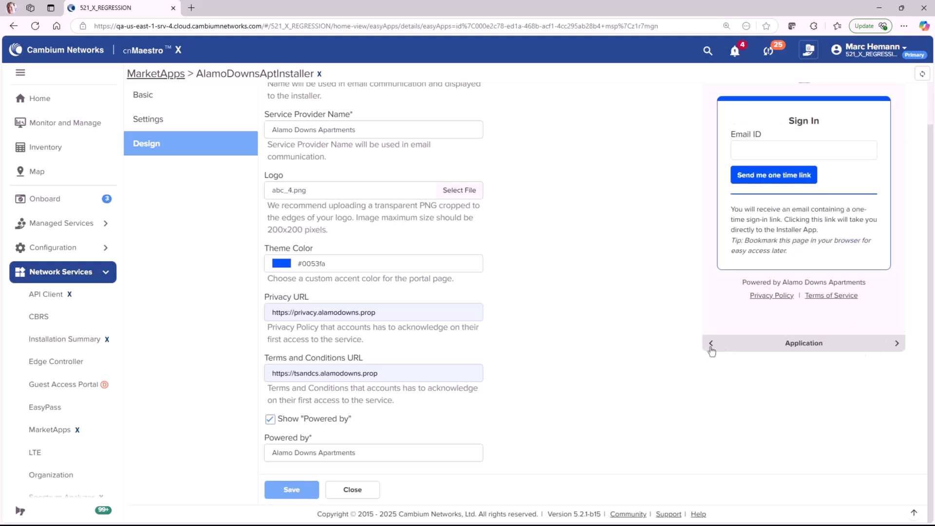
click(898, 344)
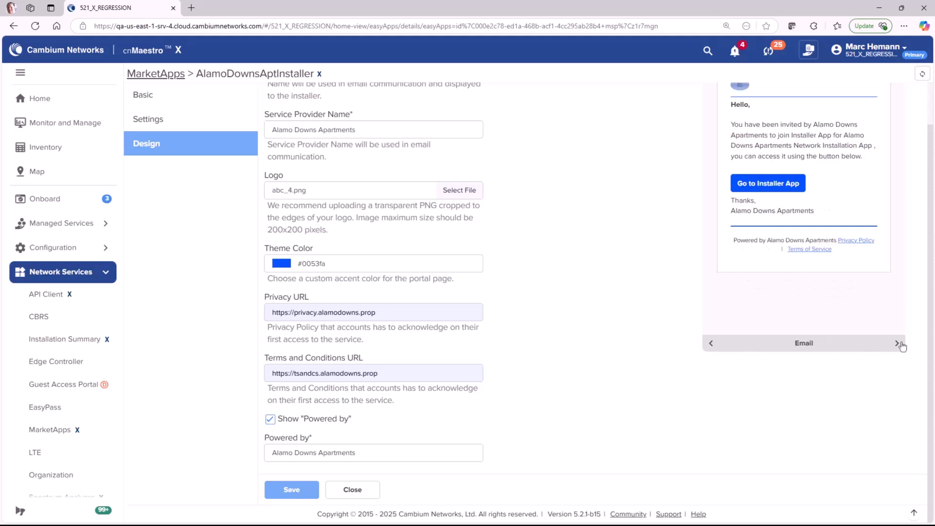
scroll(871, 319, up, 1)
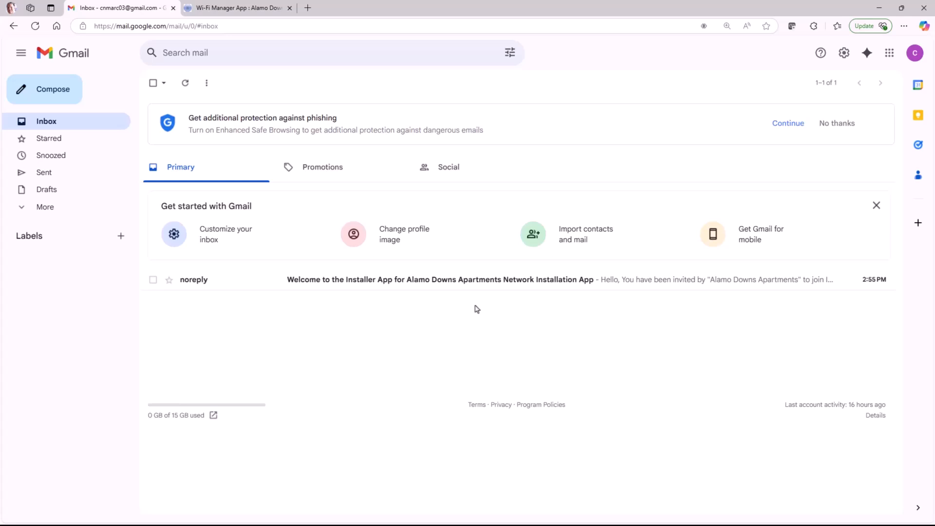
From the welcome email, request a one-time sign-in link and open the One-click login email.
click(396, 279)
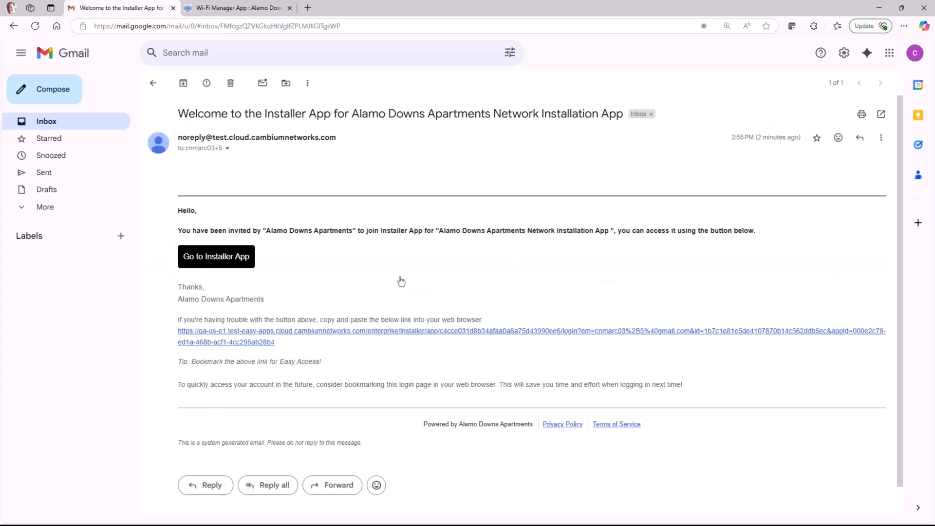
click(246, 257)
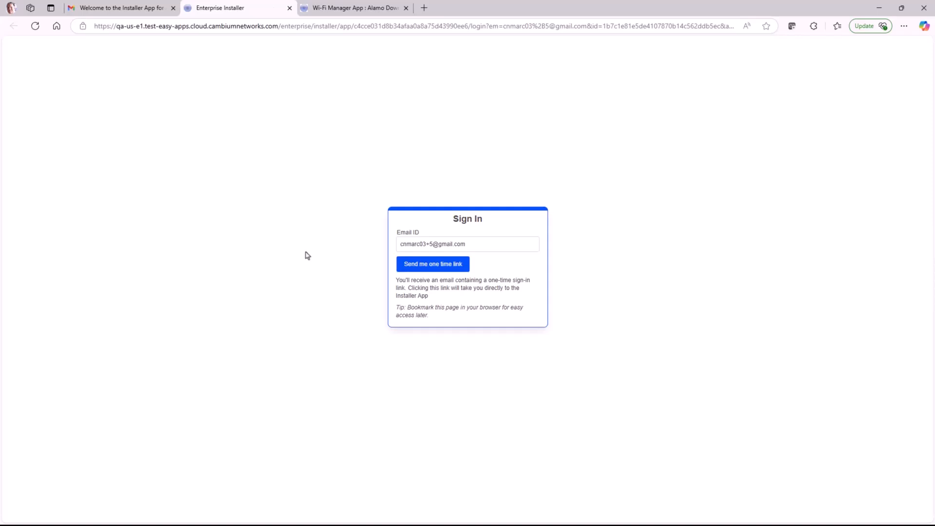
click(445, 269)
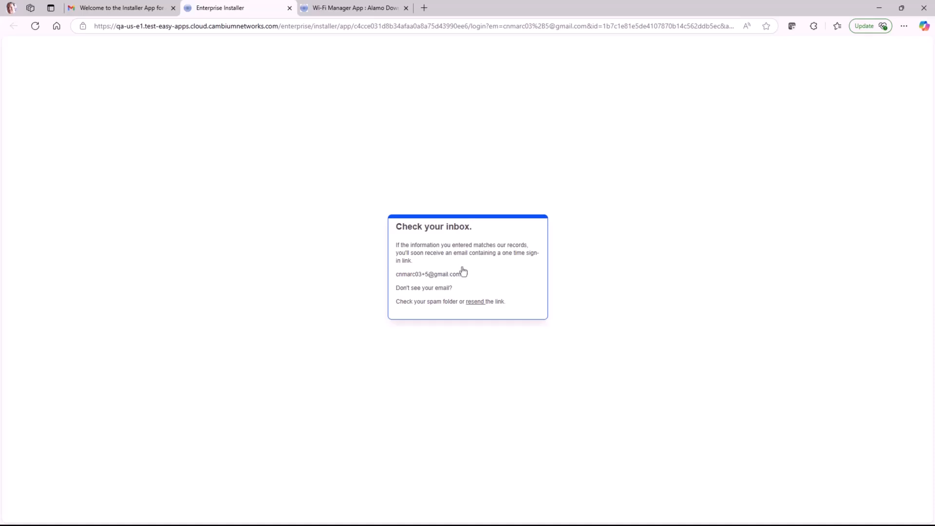
click(137, 10)
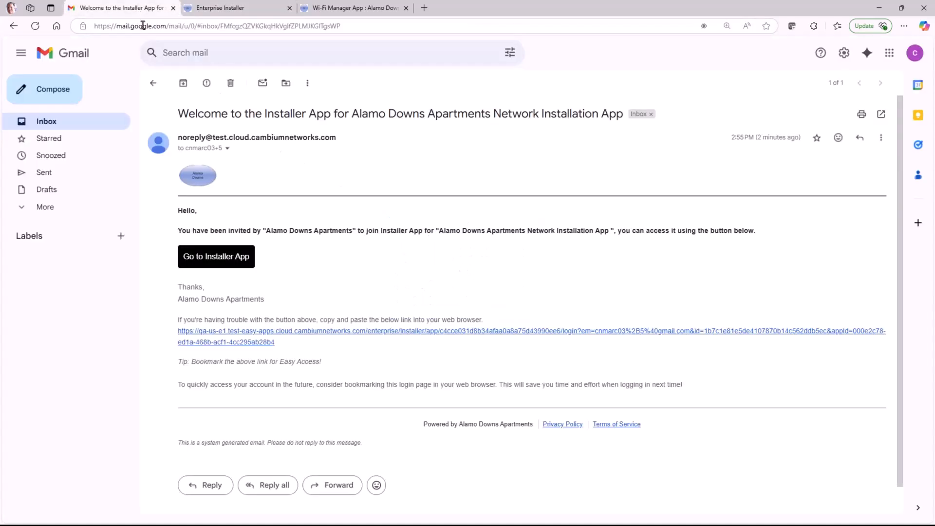
click(153, 84)
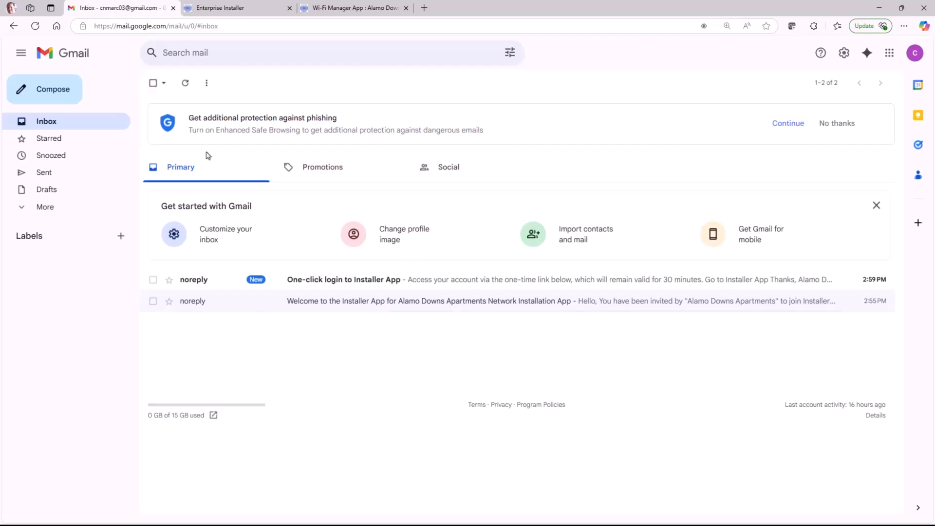
click(313, 280)
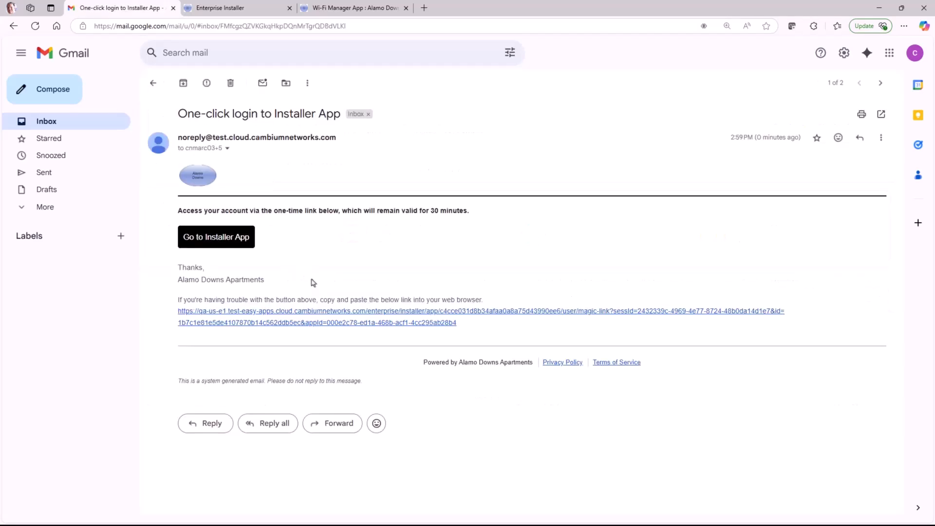
Sign in via the one-time link and select the Alamo Downs Apartments Network Installation App.
click(235, 240)
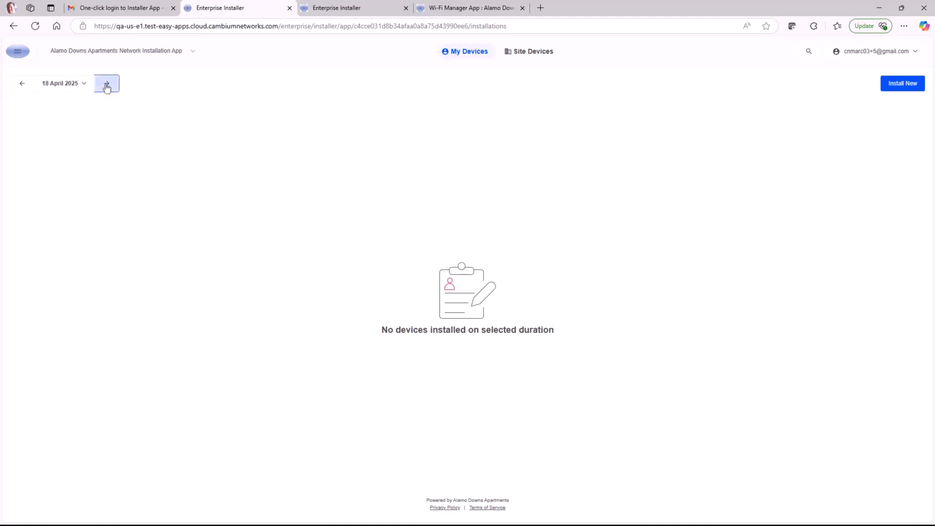
click(20, 84)
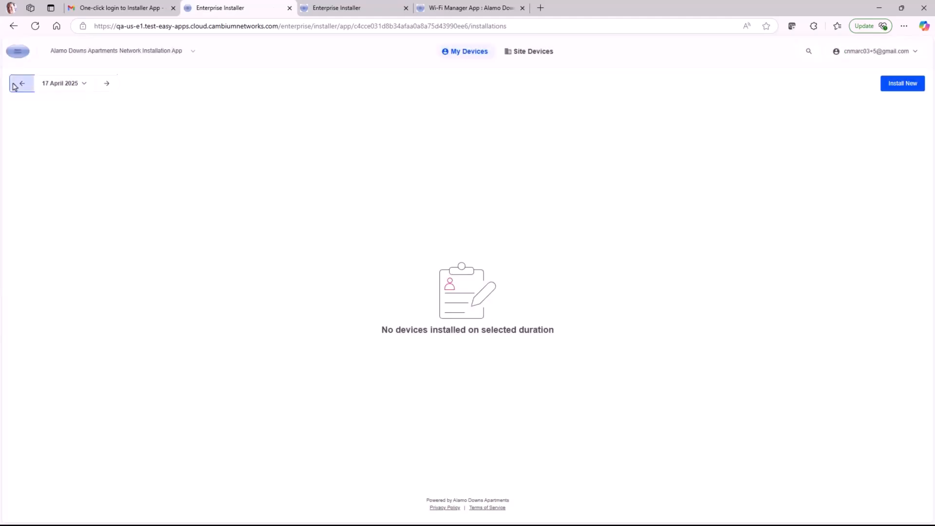
click(103, 83)
click(193, 54)
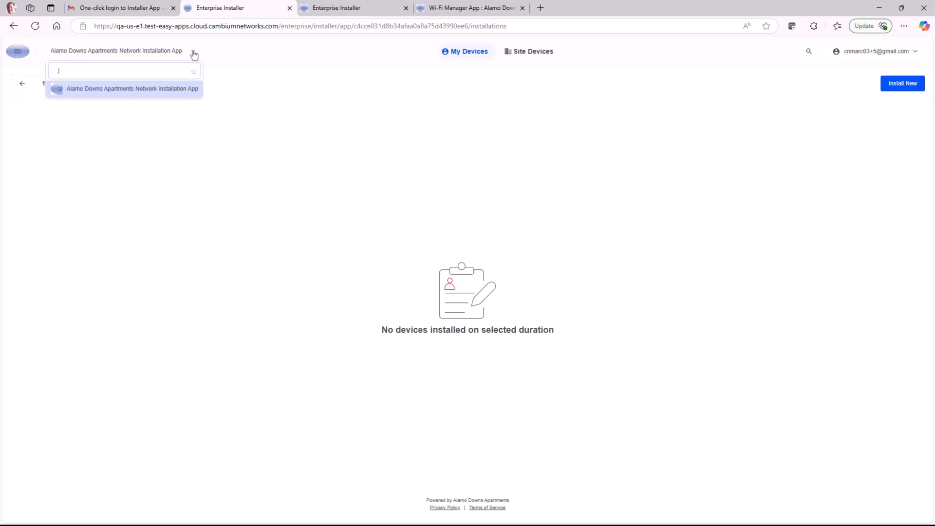
click(189, 92)
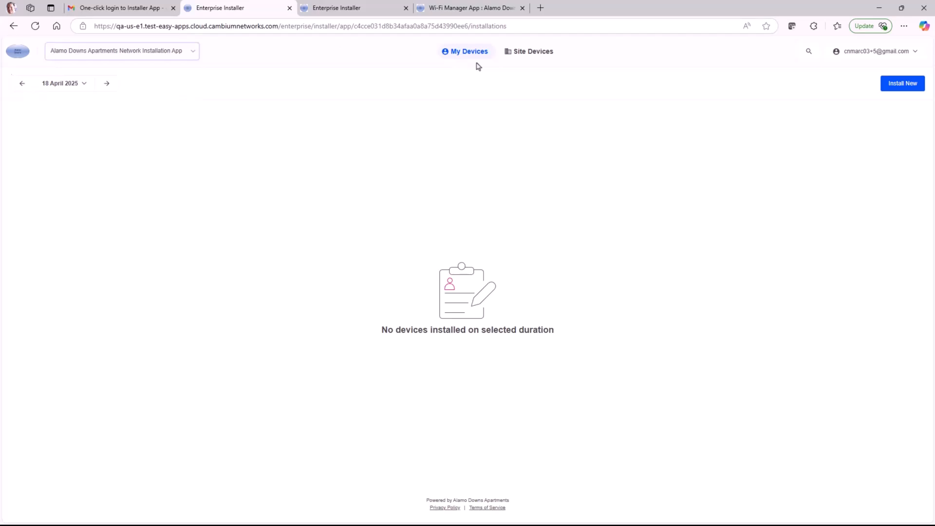
Show site-wide devices, then open and close the account menu without logging out.
click(531, 51)
click(457, 53)
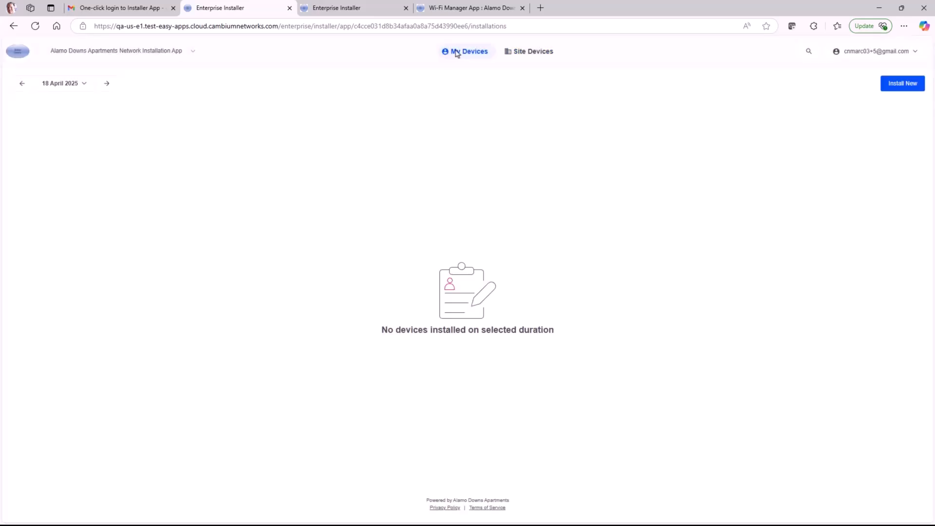
click(521, 54)
click(879, 52)
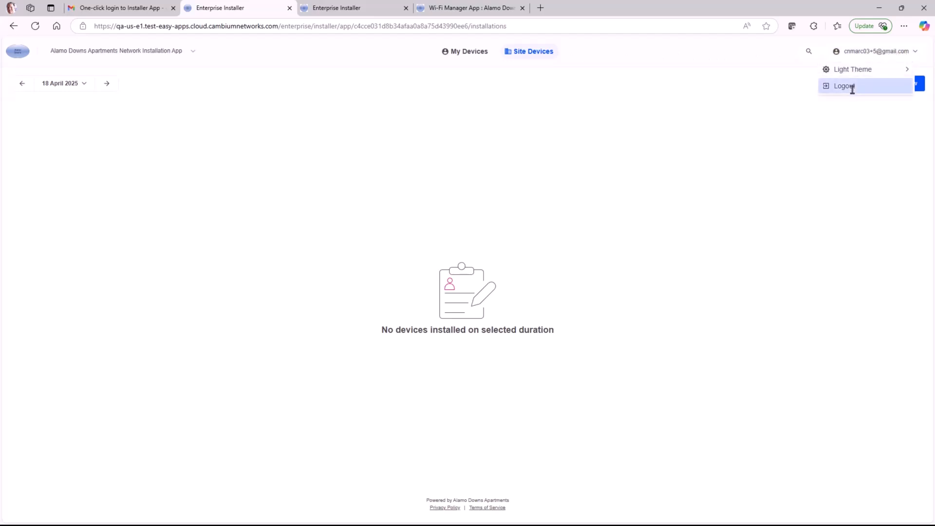
click(845, 142)
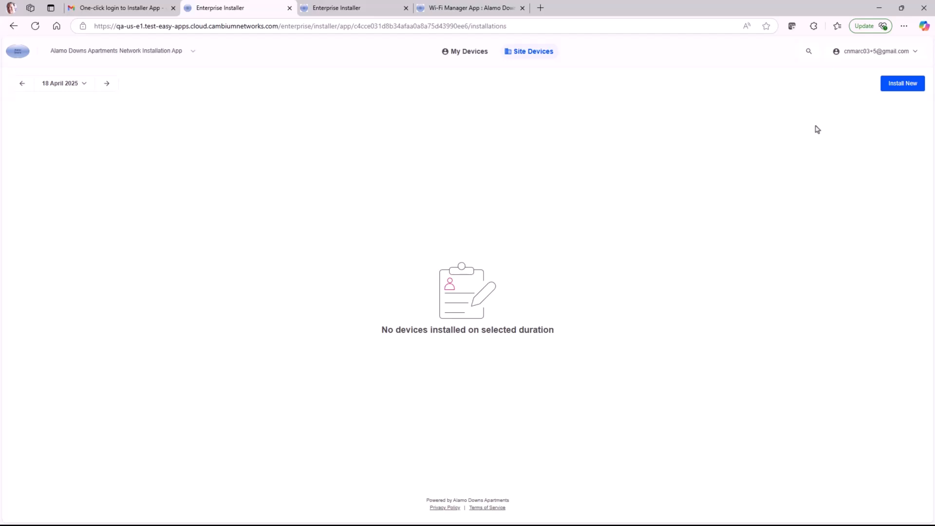
click(899, 86)
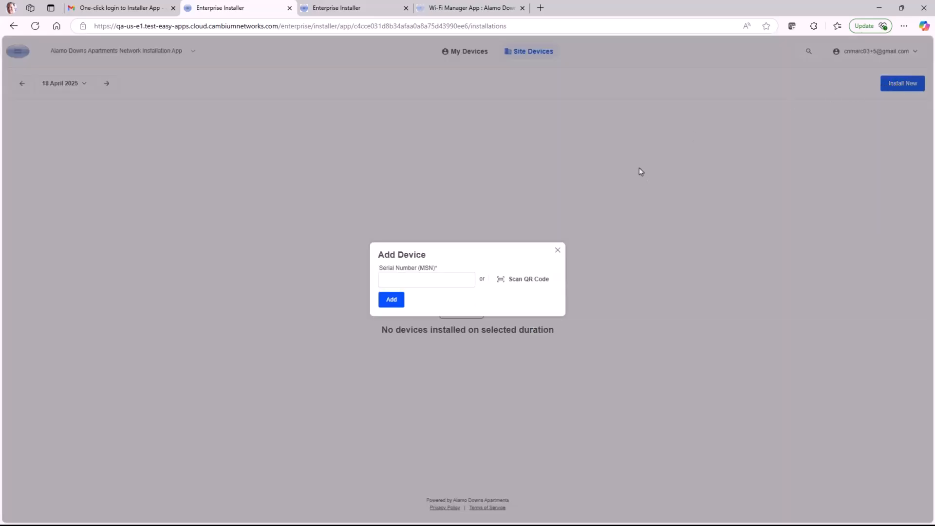
click(410, 280)
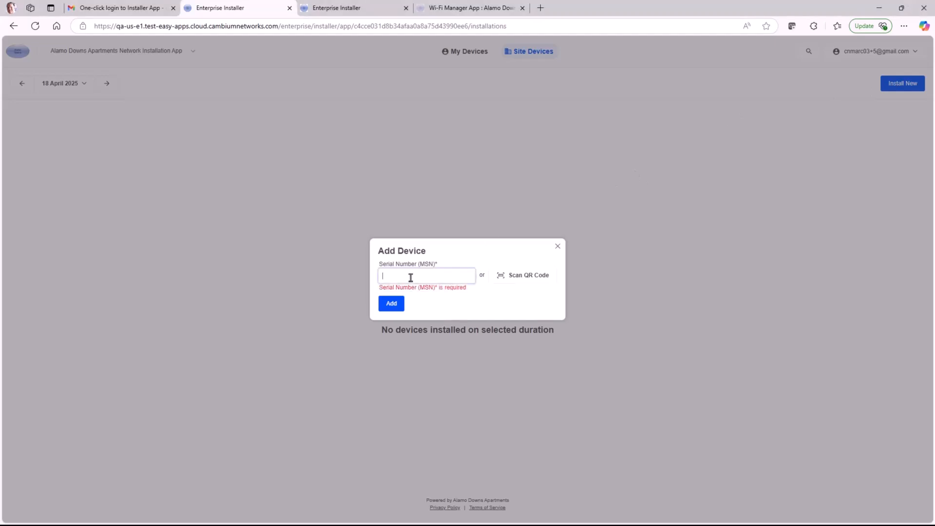
key(ctrl+v)
click(394, 303)
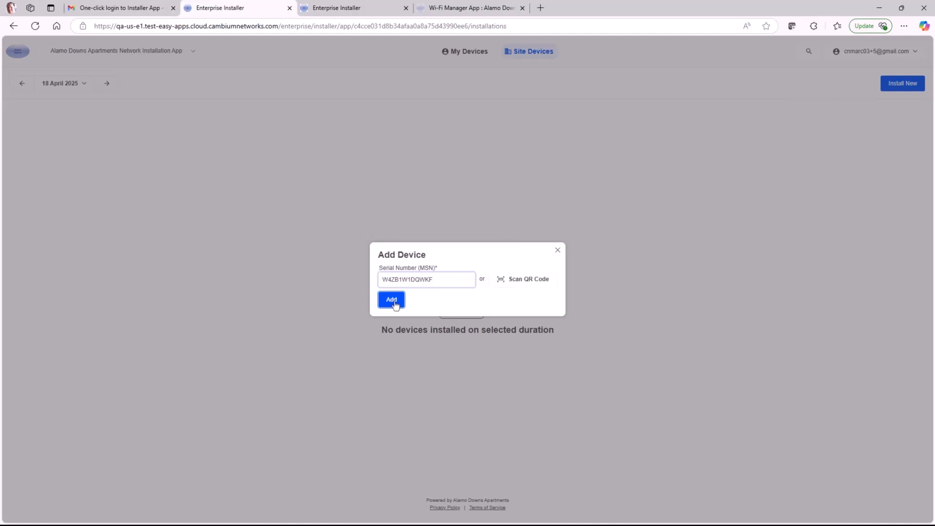
click(395, 303)
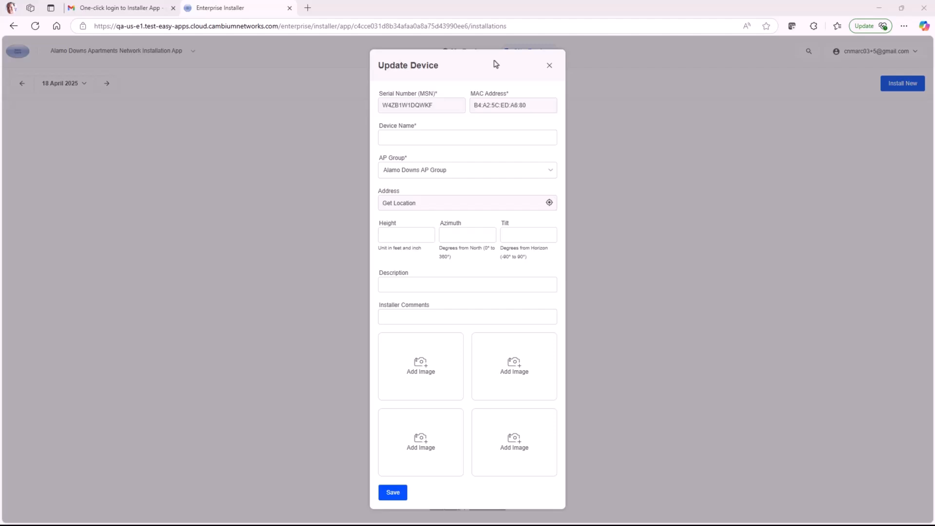
Name it Apartment-101 in Alamo Downs AP Group at current location, height 12, azimuth 35, tilt 15.
click(437, 137)
text(Apartmen)
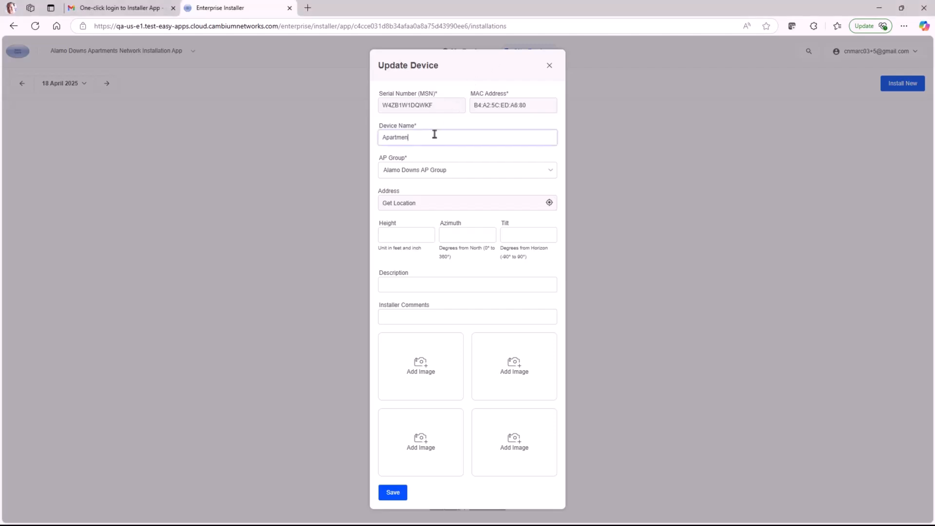
text(t-101)
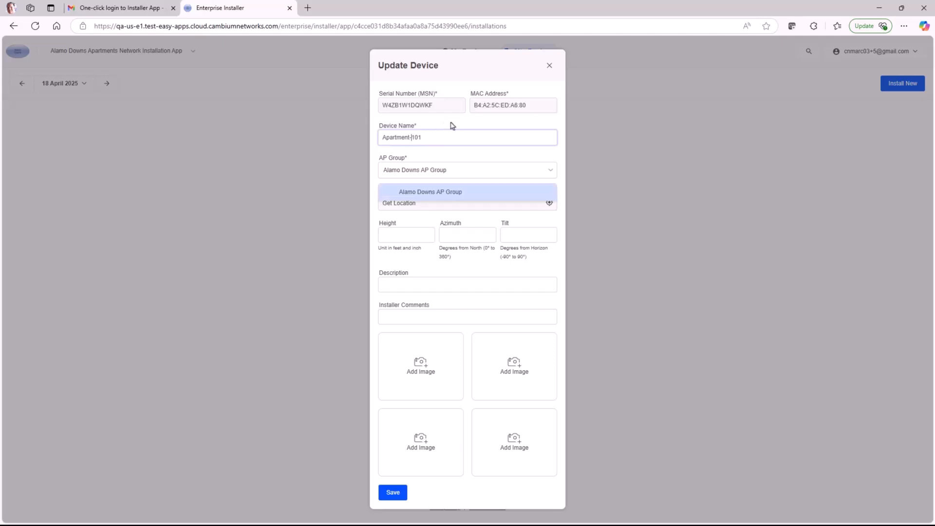
click(451, 168)
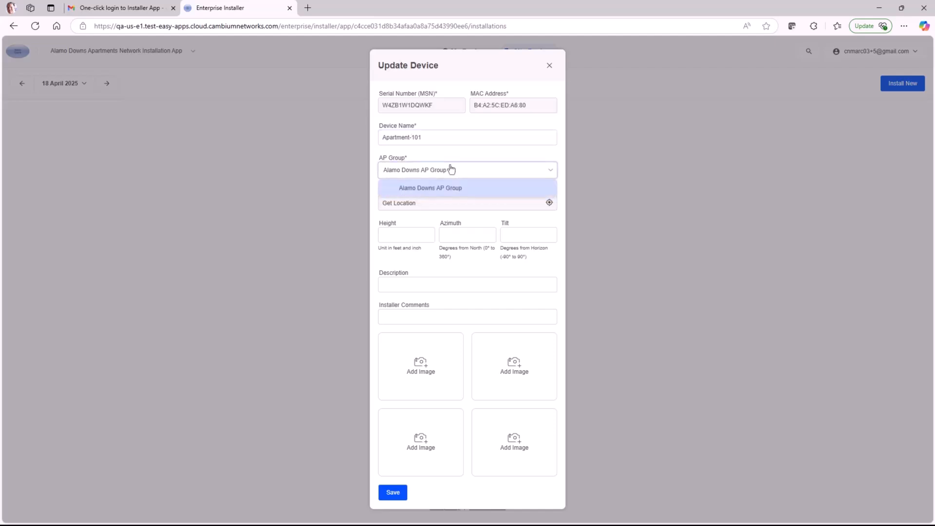
click(455, 189)
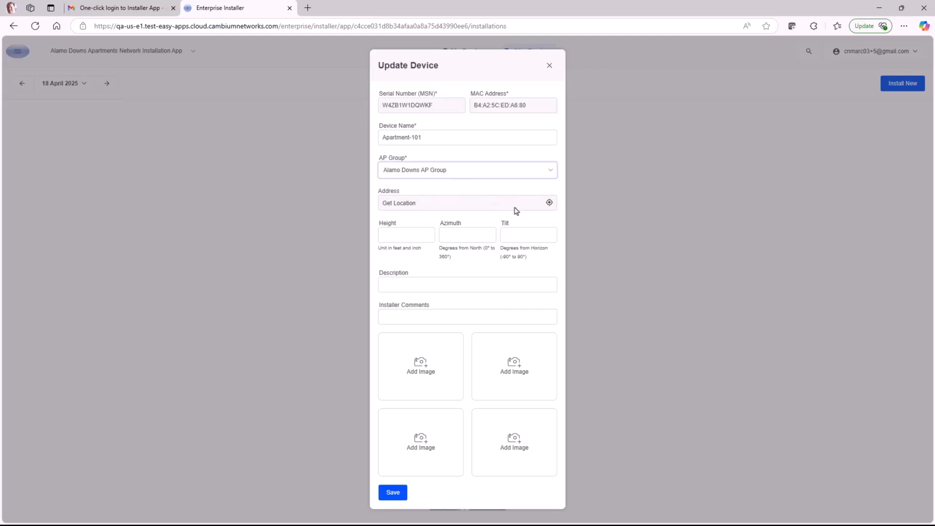
click(478, 208)
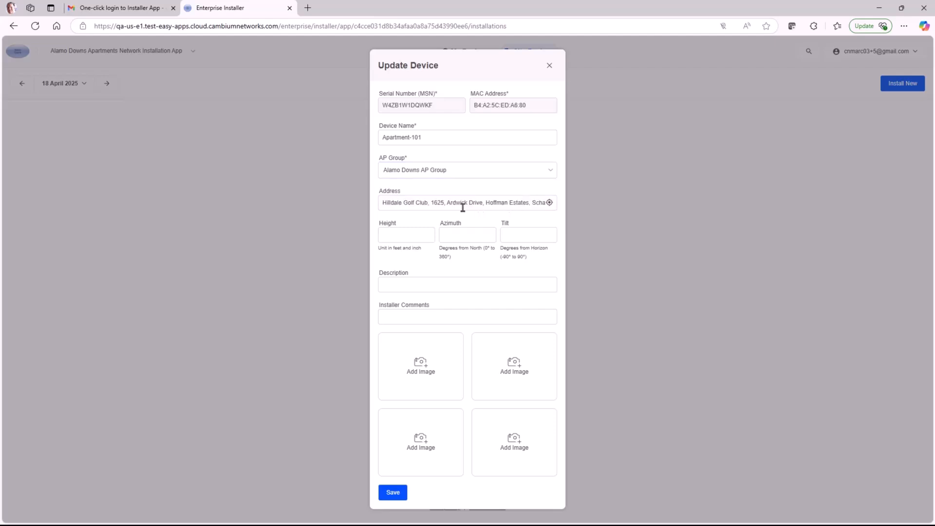
key(Tab)
text(12)
key(Tab)
text(35)
key(Tab)
text(15)
Add description 'Installed in living area', comment 'Heating and air ducting is nearby', a photo, then save.
key(Tab)
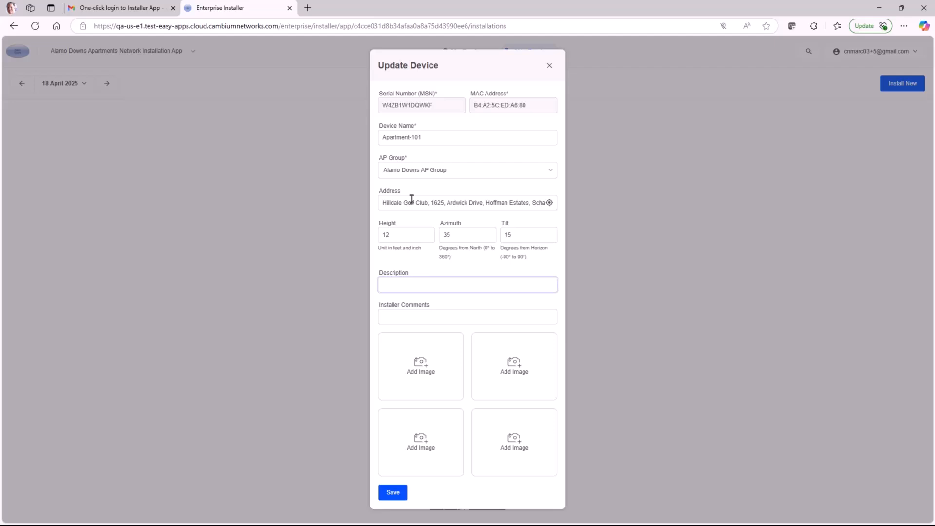
text(Installed in living area)
key(Tab)
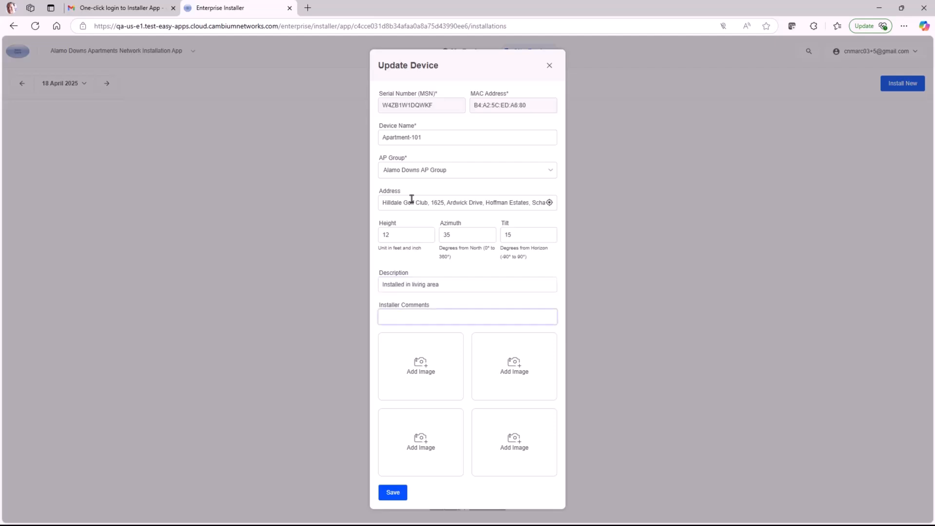
text(Heating and air ducting is nearby)
click(421, 368)
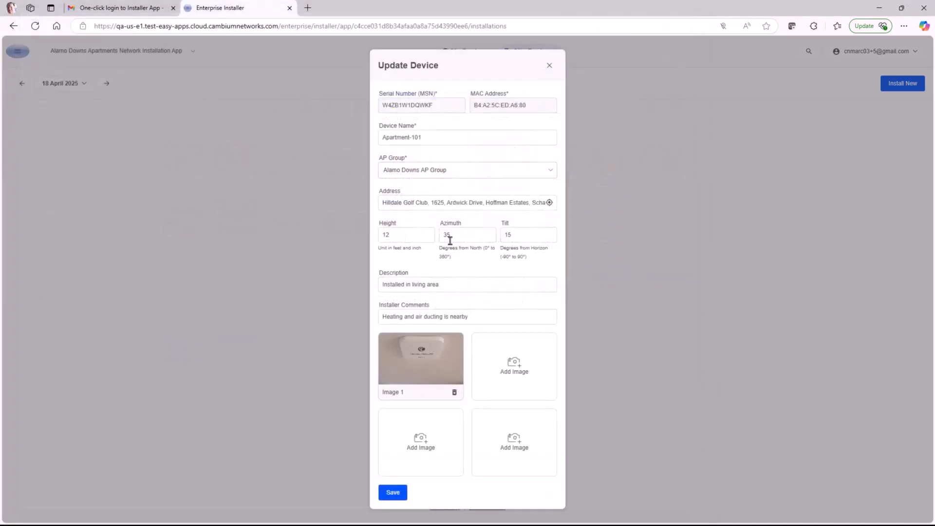
click(394, 499)
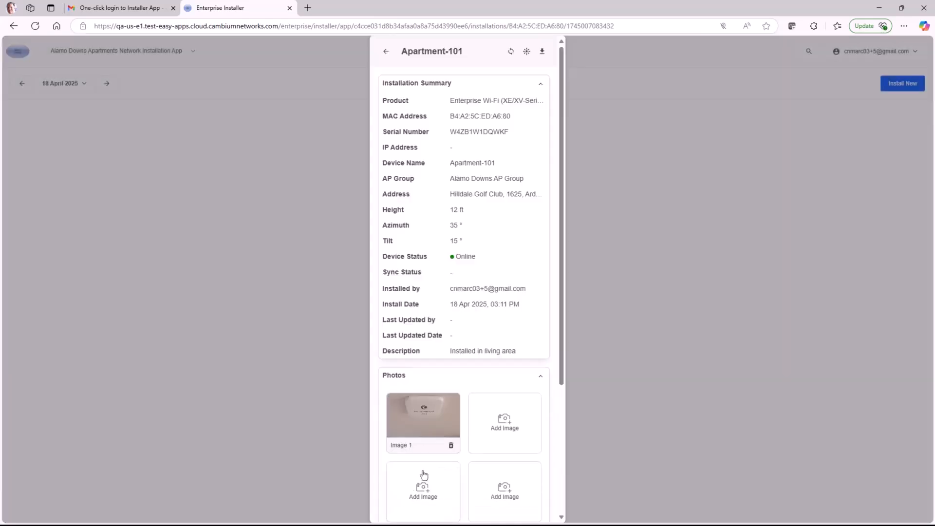
Check Apartment-101's ethernet link status and replace its installer comment with 'AP is on living area ceiling'.
scroll(442, 463, down, 3)
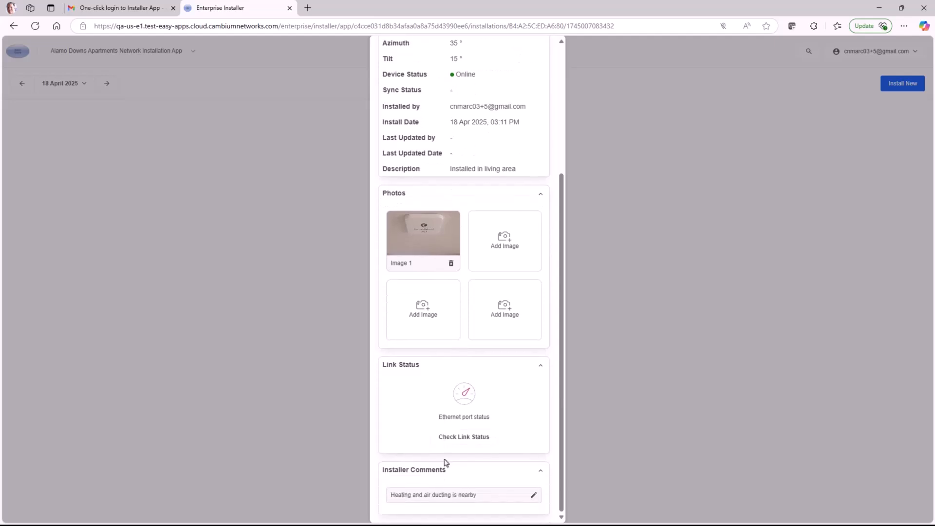
click(476, 440)
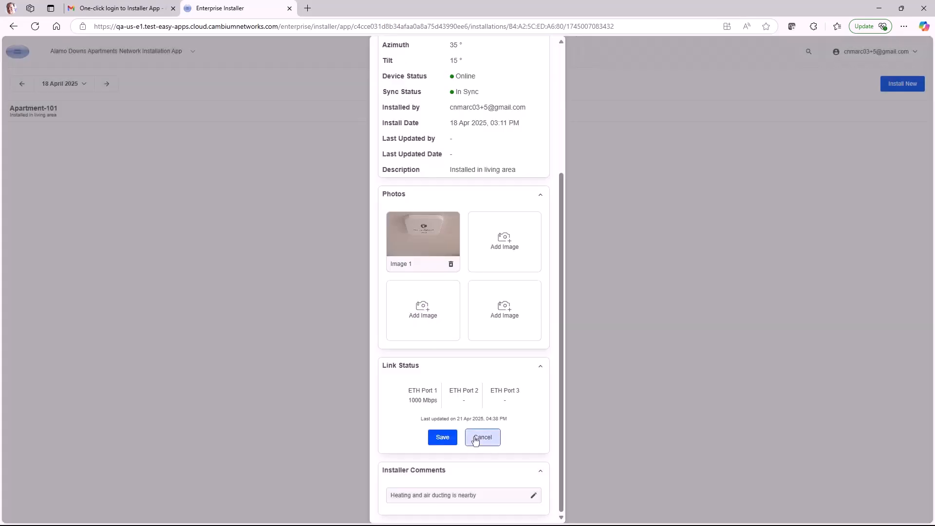
click(534, 496)
click(449, 495)
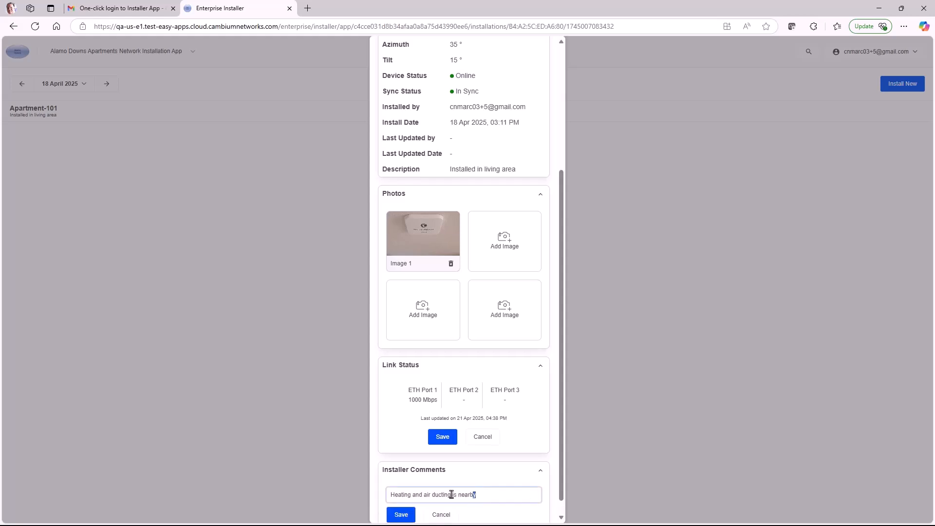
key(ctrl+a)
text(AP is on living area ceiling)
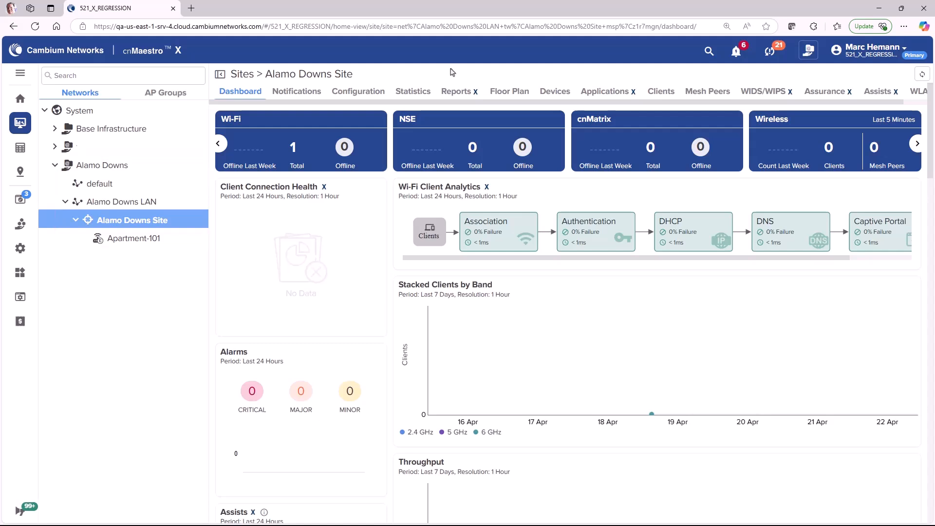
View Apartment-101's Details > Installation Summary showing 12 ft height, 35° azimuth and 15° tilt.
click(148, 239)
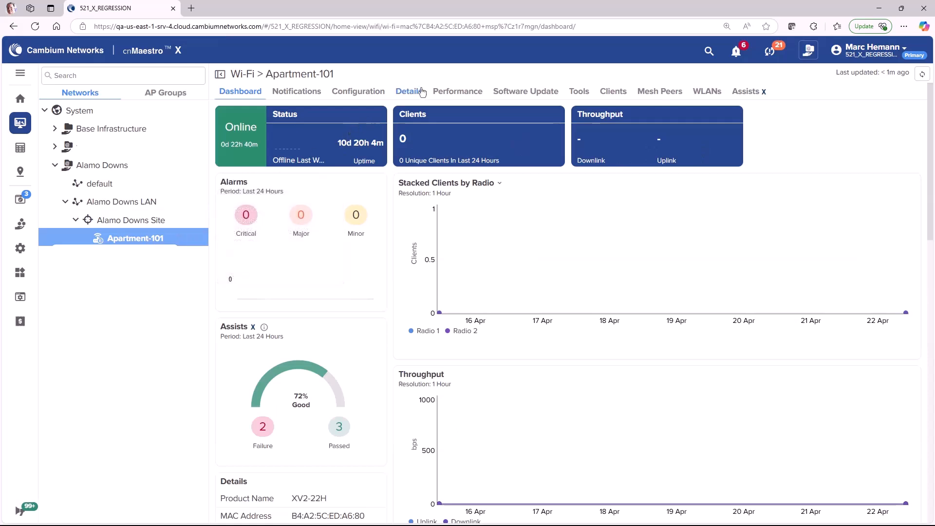
click(411, 93)
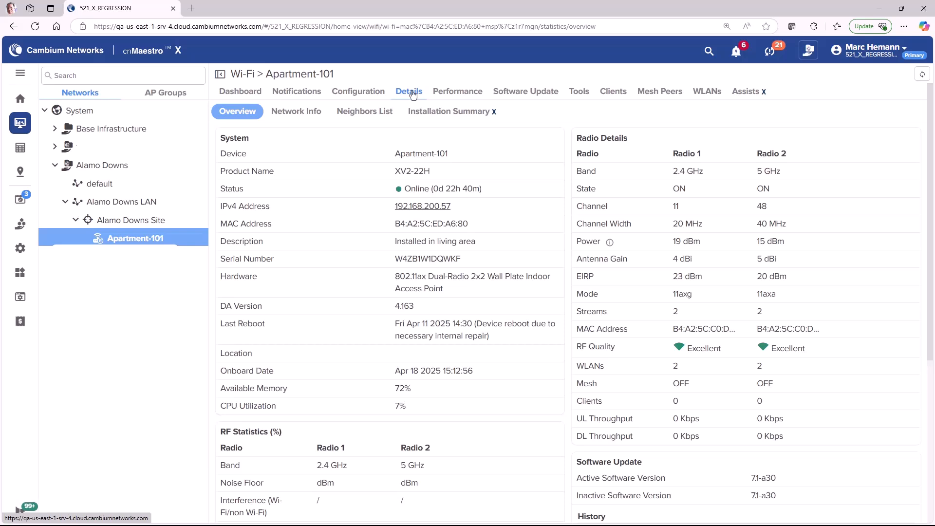
click(452, 115)
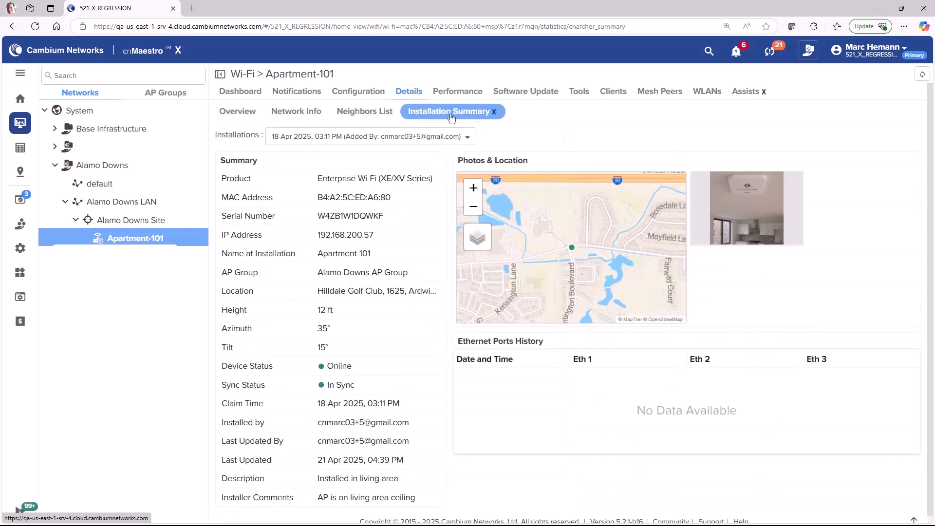
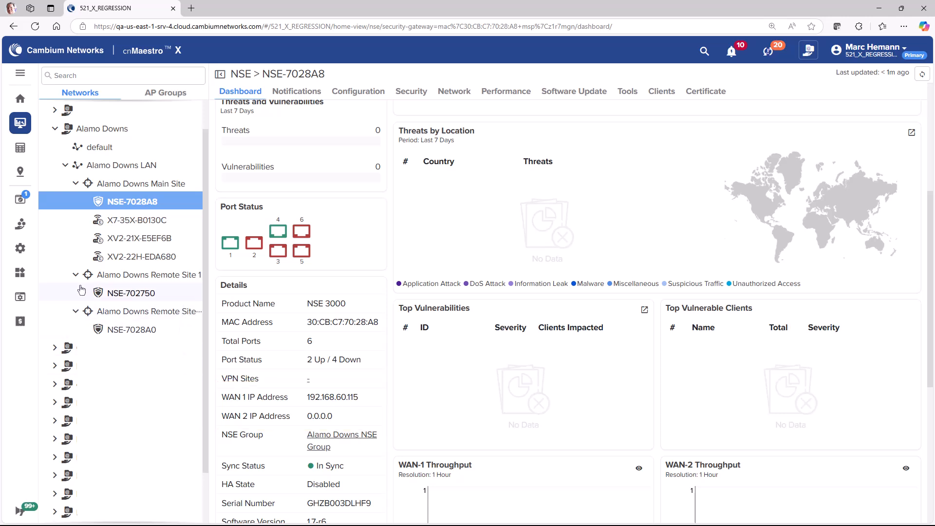
Bring up the Configuration options from the NSE-7028A8 dashboard.
mouse_move(22, 249)
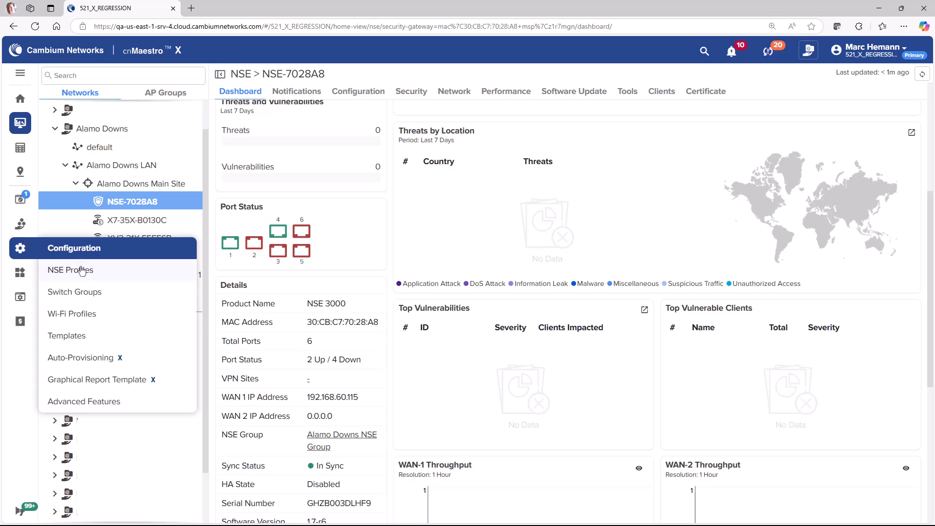
Under NSE Profiles > Auto VPNs, create 'Alamo Downs Auto VPN Group' with scope Alamo Downs.
click(107, 282)
click(125, 94)
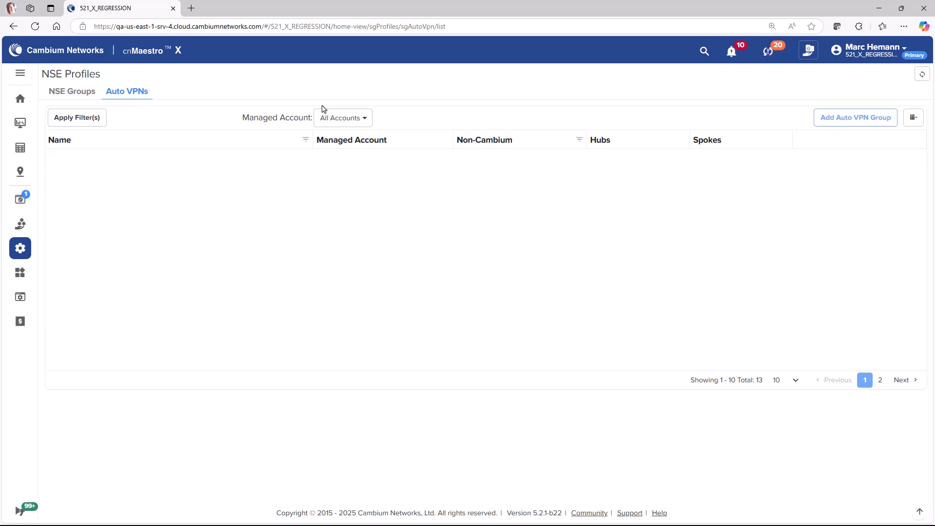
click(858, 125)
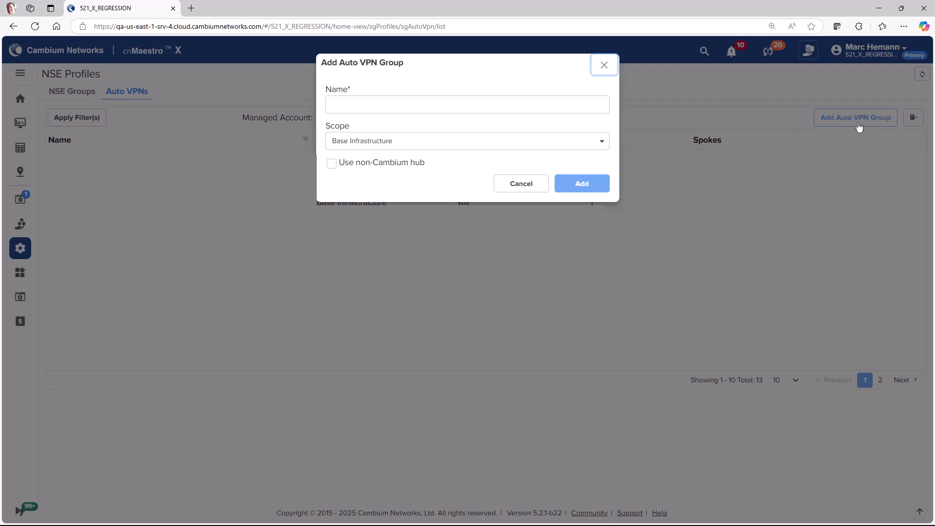
click(436, 104)
text(Alamo Downs Auto VPN Group)
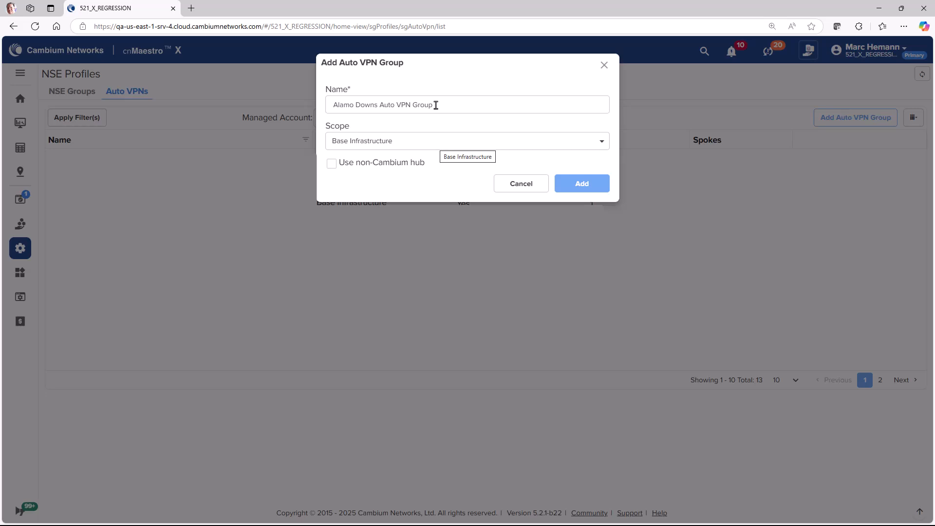
click(415, 142)
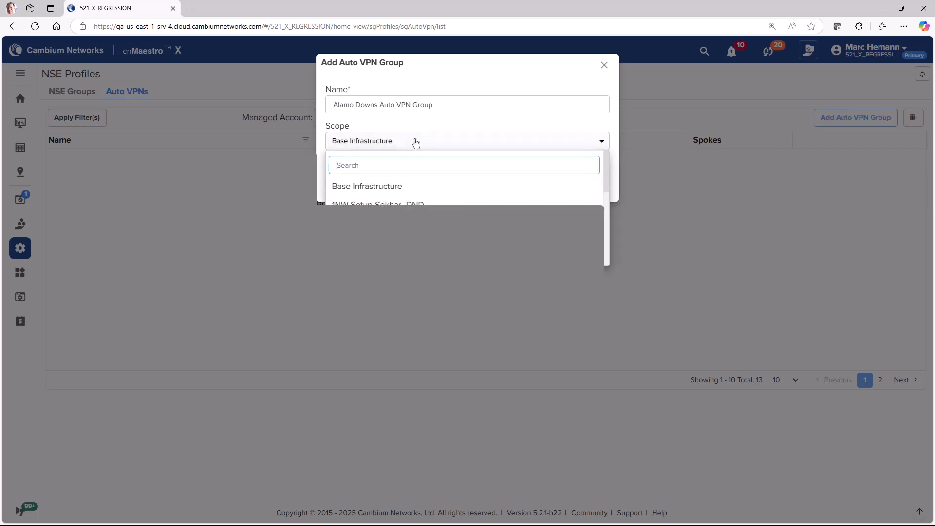
scroll(414, 194, down, 1)
scroll(415, 195, up, 1)
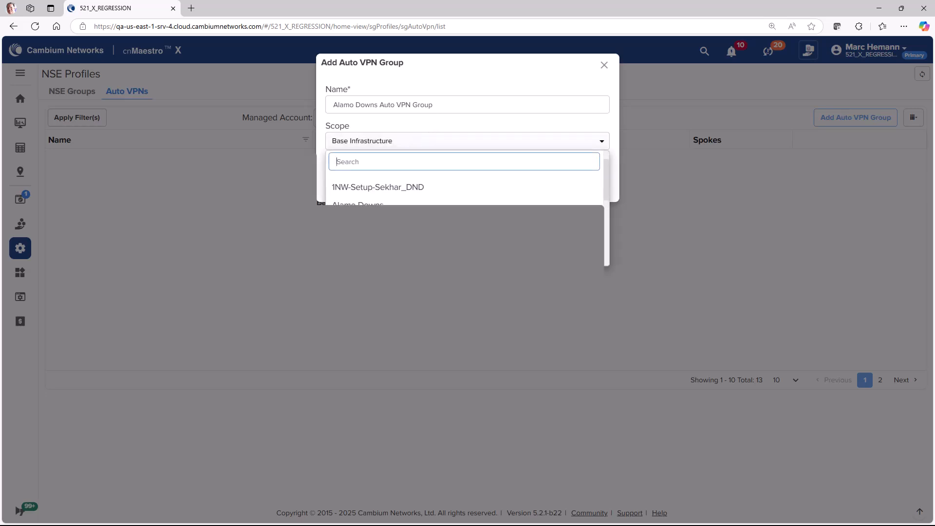
click(389, 241)
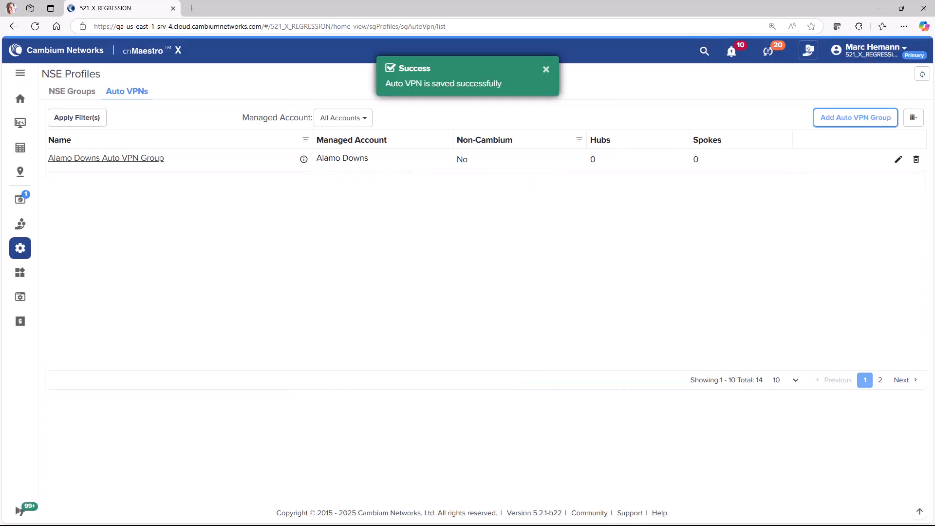
click(598, 180)
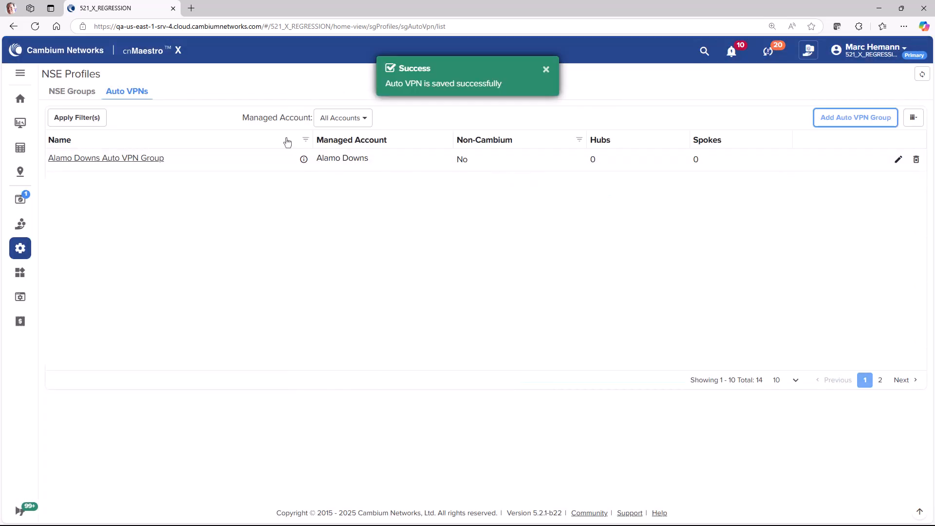
Open Alamo Downs Auto VPN Group's configuration and start a new hub.
click(151, 161)
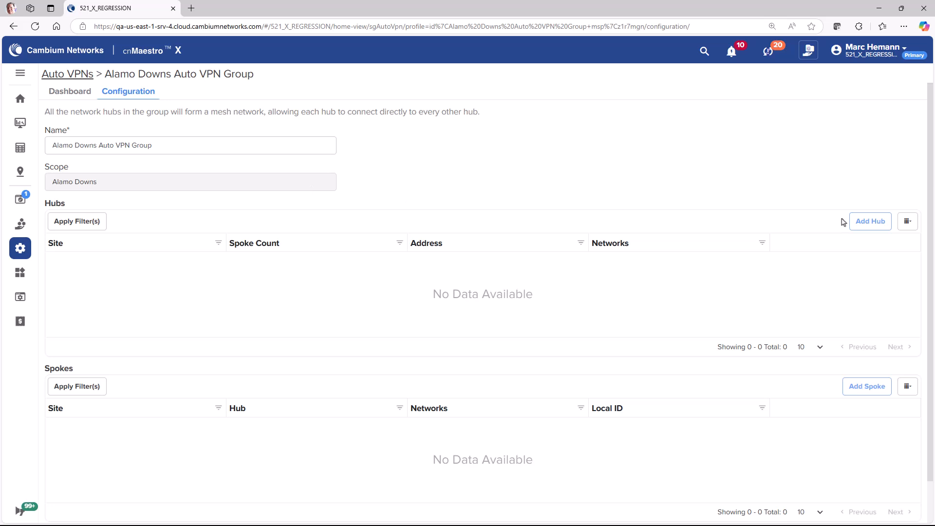
click(871, 222)
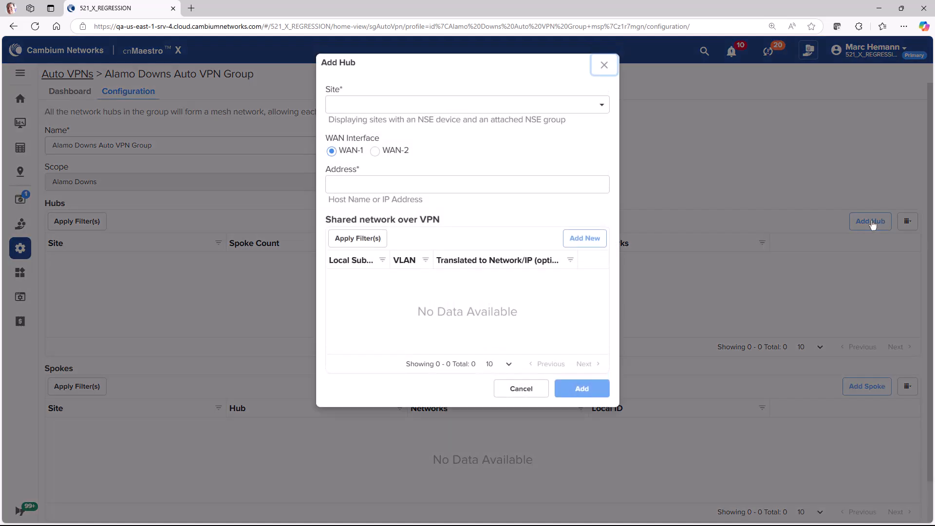
Set the hub to Alamo Downs Main Site on WAN-1 with address 192.168.60.115.
click(545, 107)
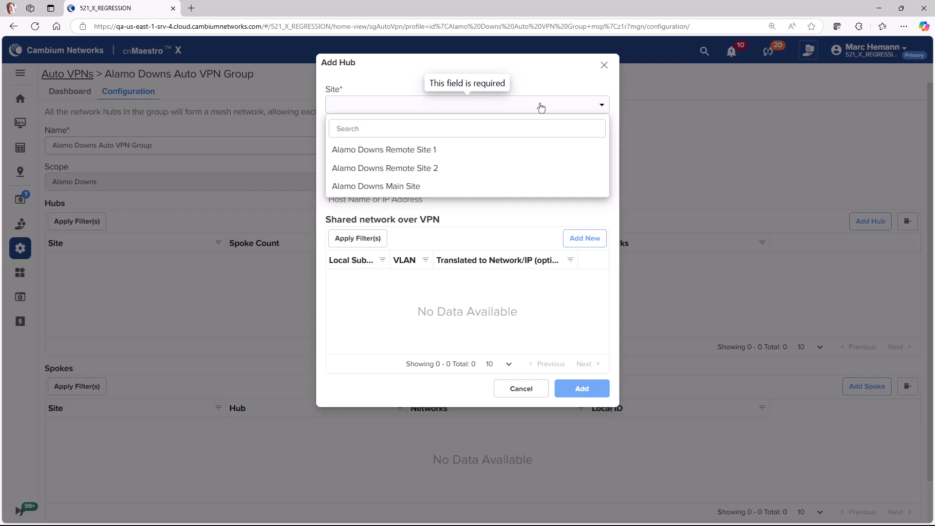
click(428, 187)
click(427, 189)
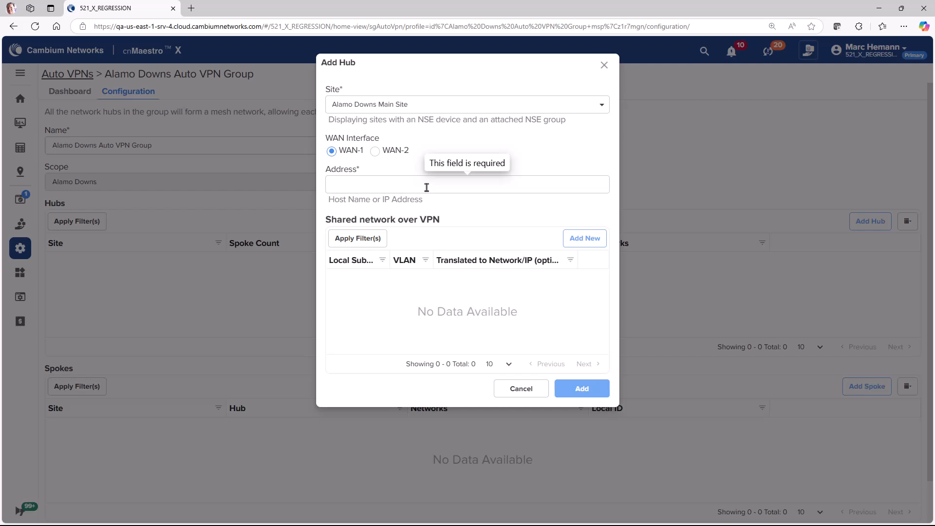
click(427, 188)
text(192.168.60.115)
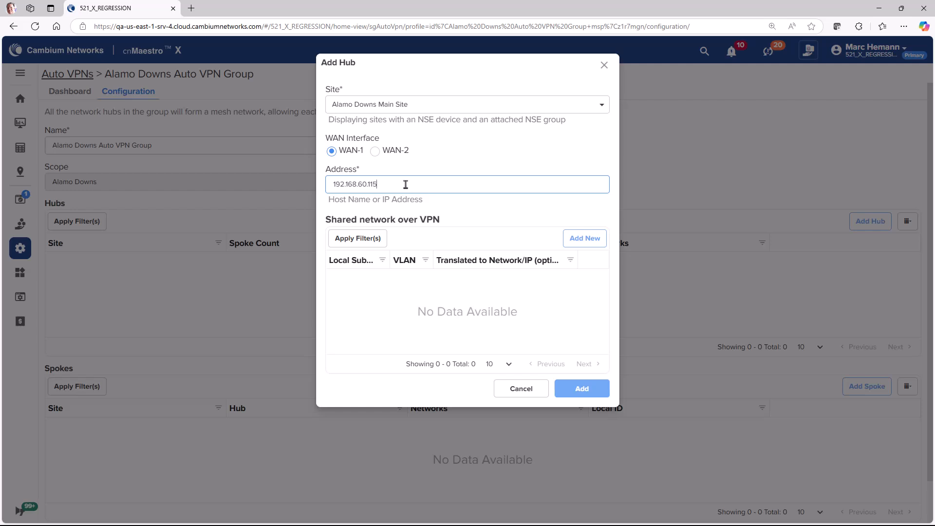
click(584, 240)
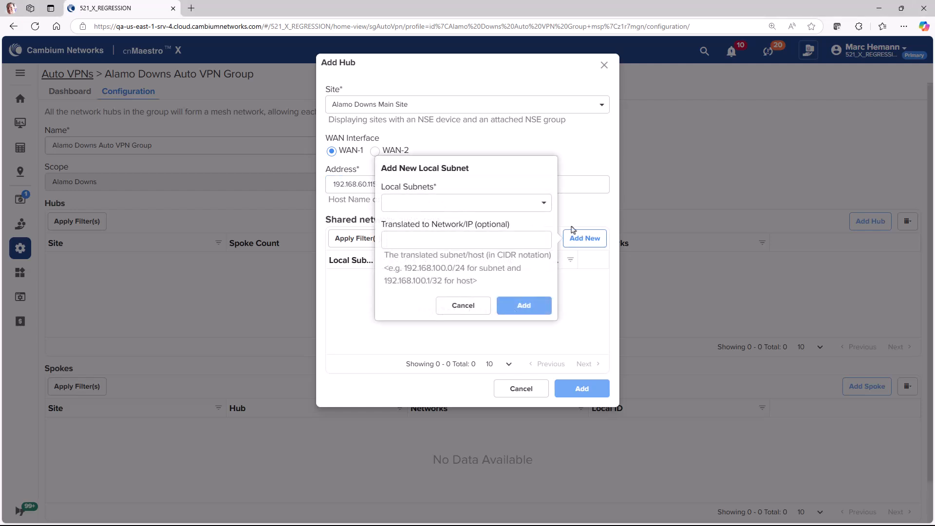
Share 192.168.10.1/24 translated to 192.168.110.0/24 and save the Main Site hub.
click(544, 204)
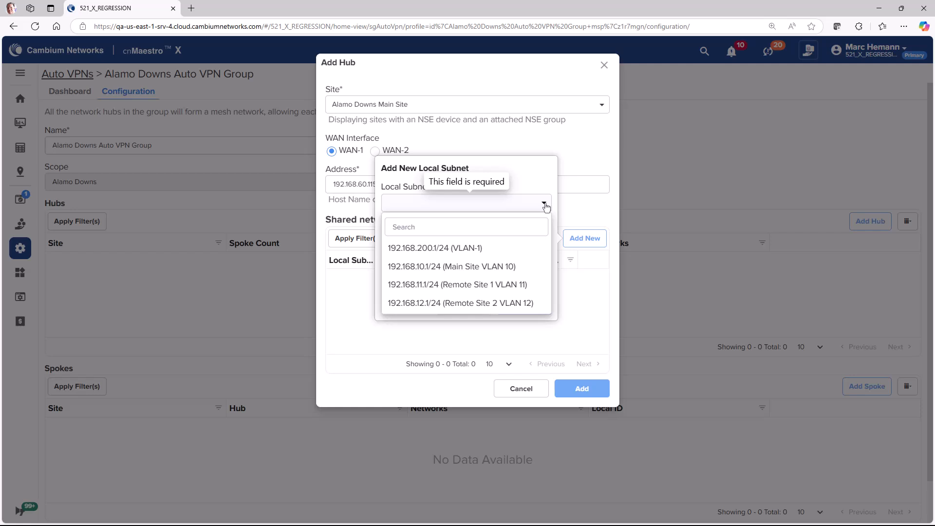
click(513, 269)
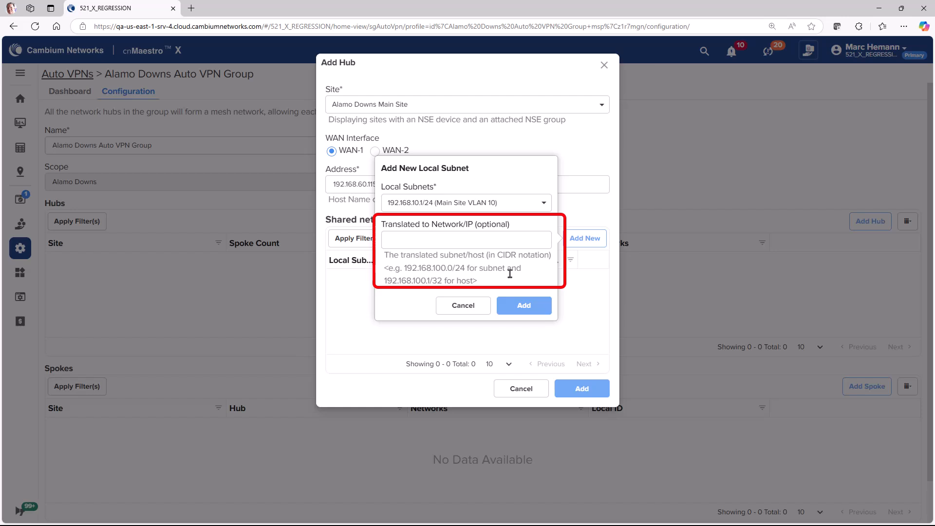
click(419, 267)
text(1)
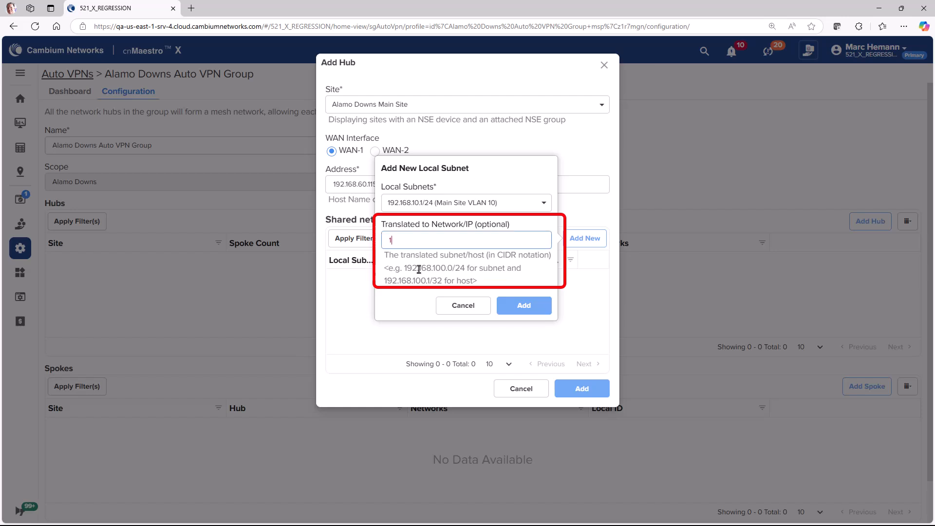
text(92.1)
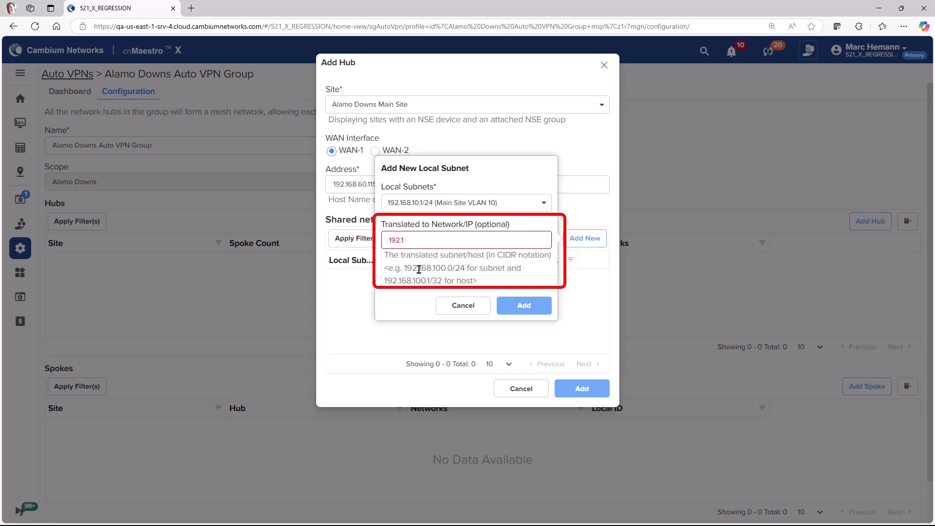
text(68.110.0/24)
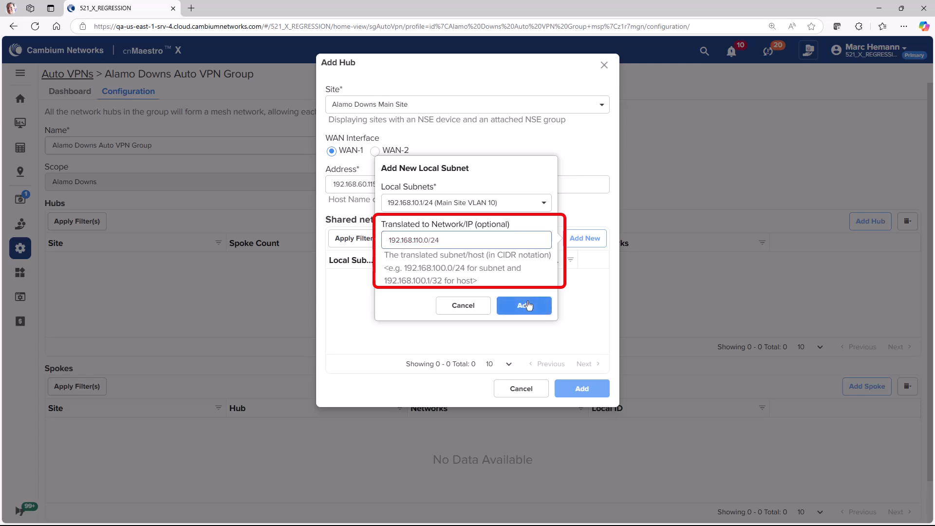
click(529, 305)
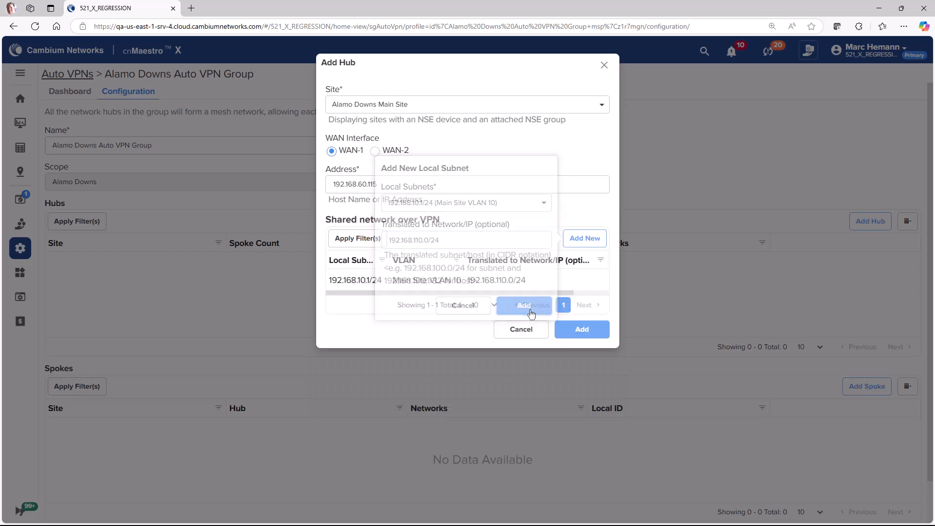
click(591, 330)
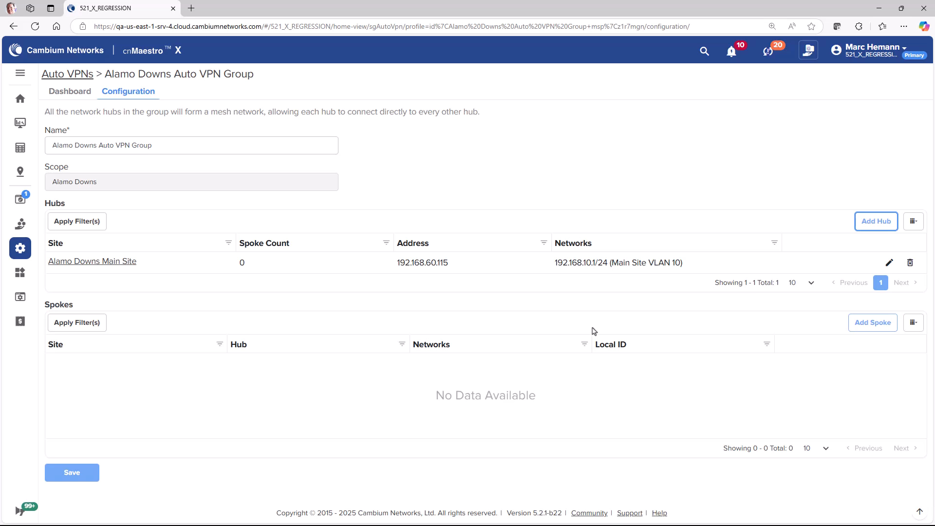
click(873, 323)
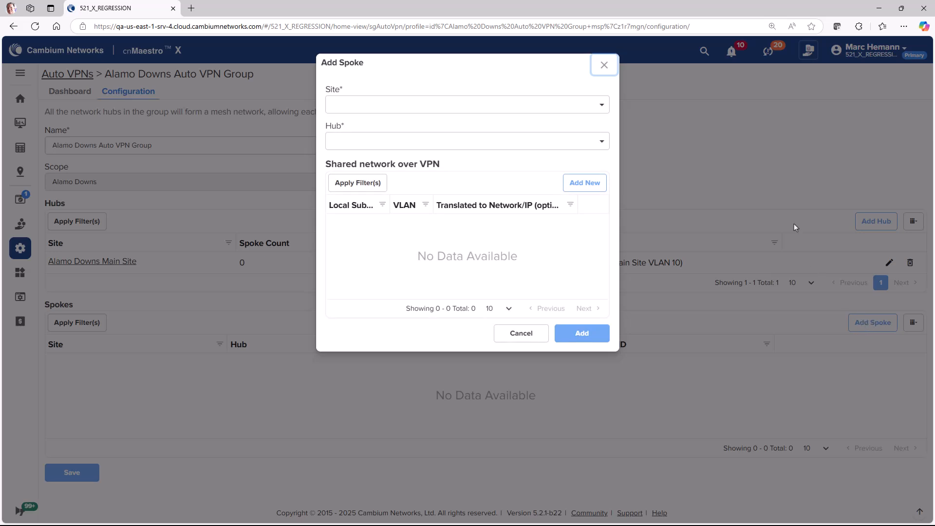
Add Alamo Downs Remote Site 1 as a Main Site spoke sharing 192.168.11.1/24.
click(588, 105)
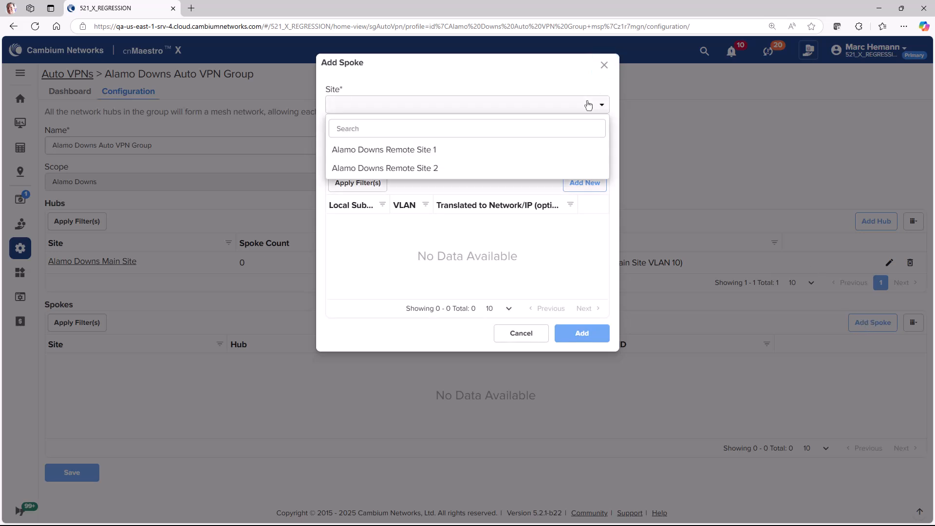
click(543, 152)
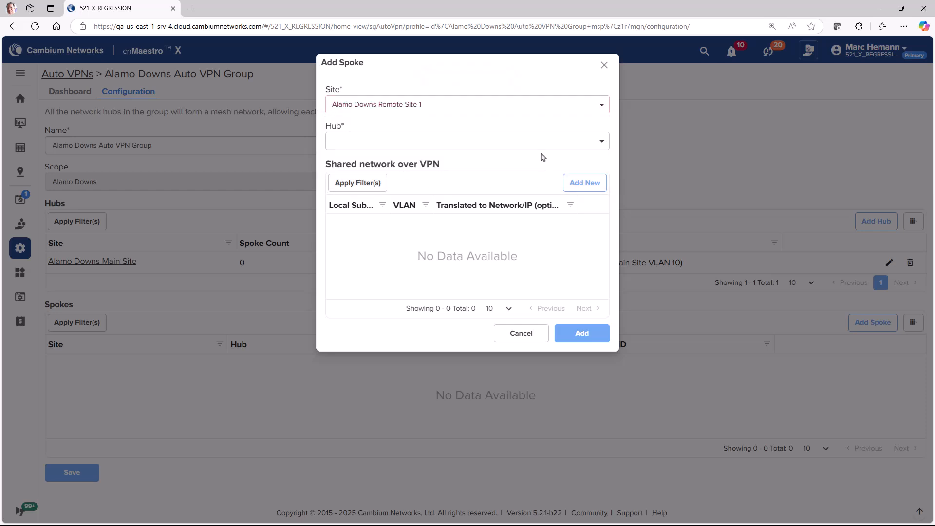
click(539, 146)
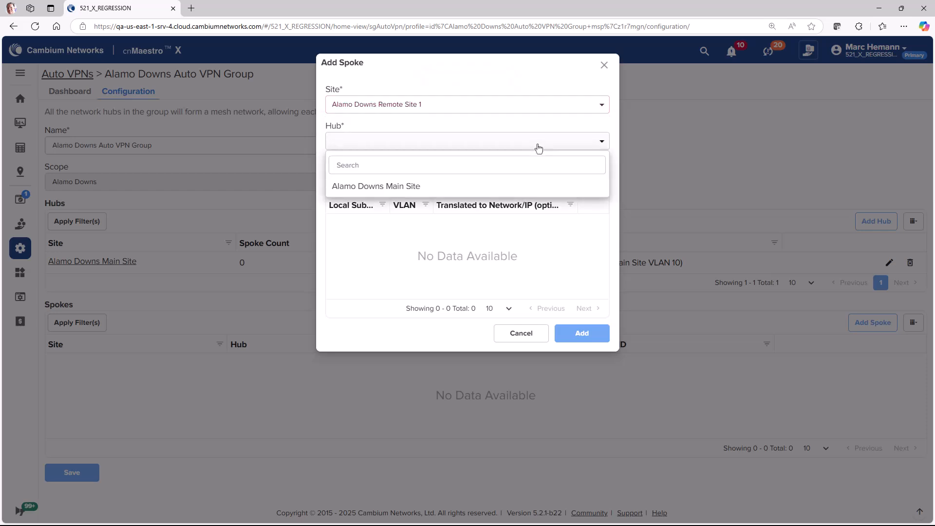
click(534, 185)
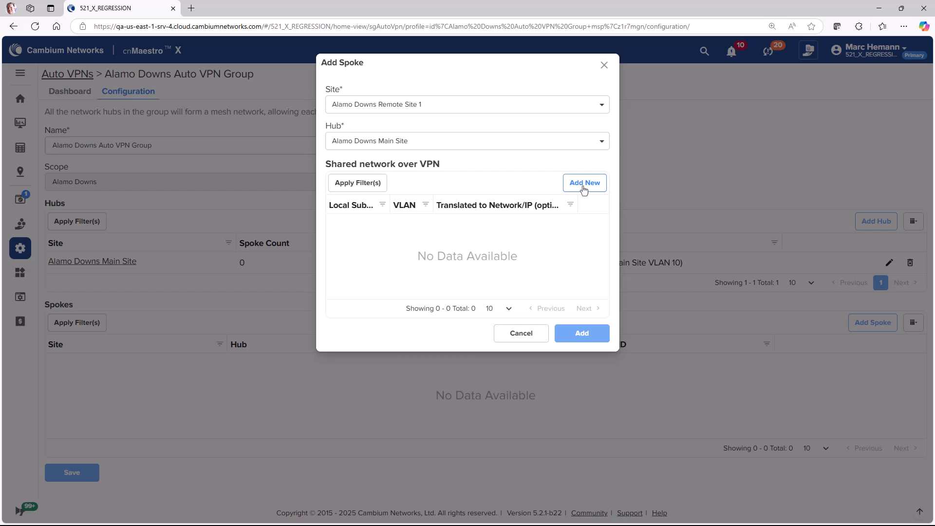
click(584, 188)
click(541, 148)
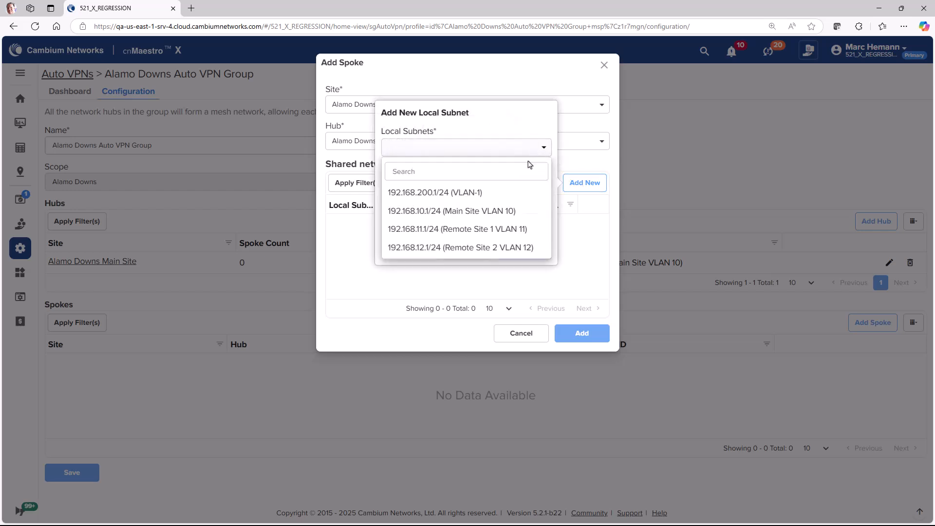
click(526, 233)
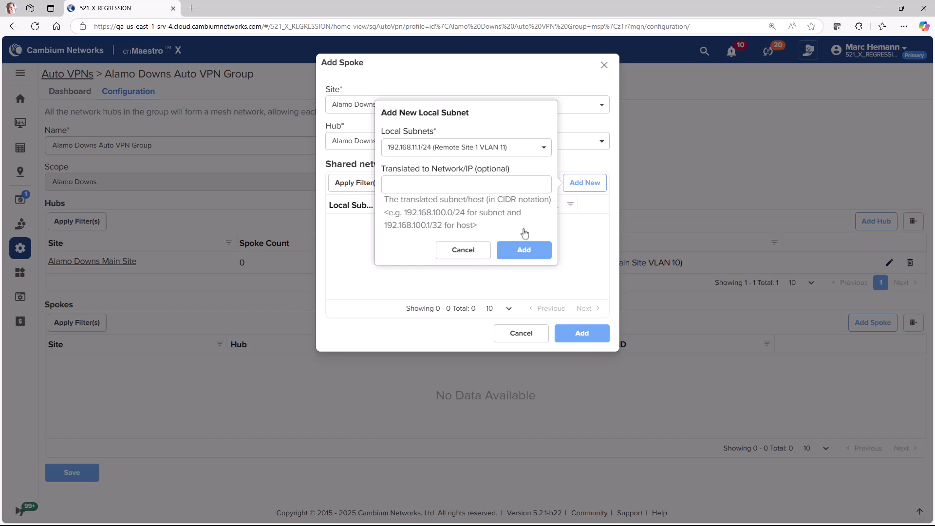
click(525, 243)
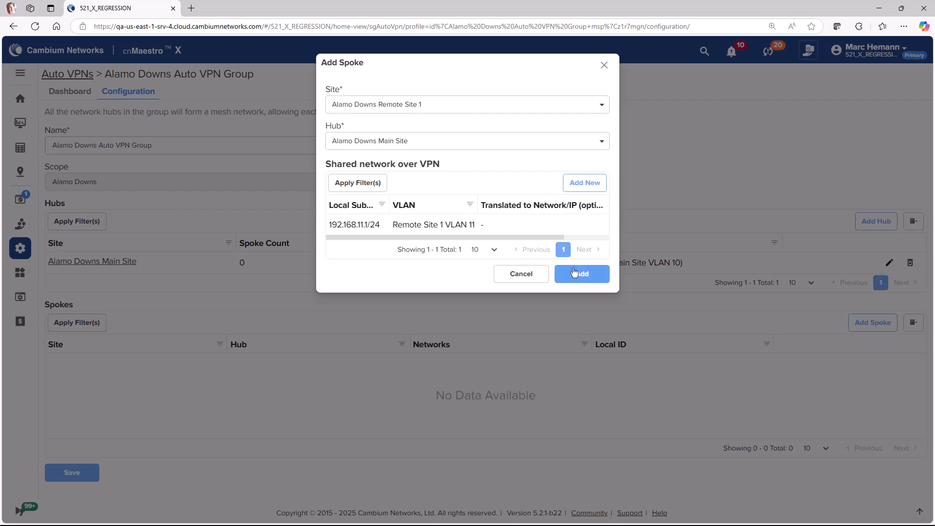
click(576, 274)
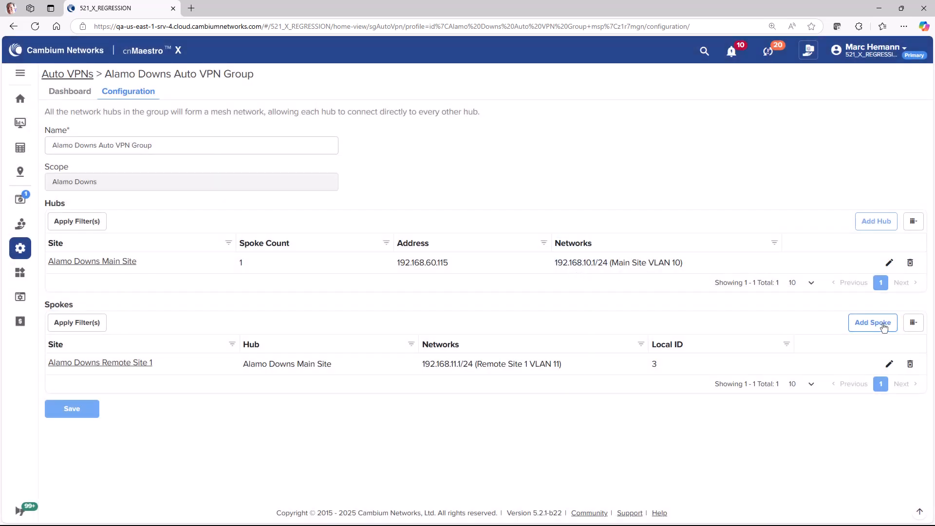
Add Remote Site 2 as a Main Site spoke sharing 192.168.12.1/24, then save the group.
click(872, 322)
click(431, 108)
click(436, 145)
click(436, 146)
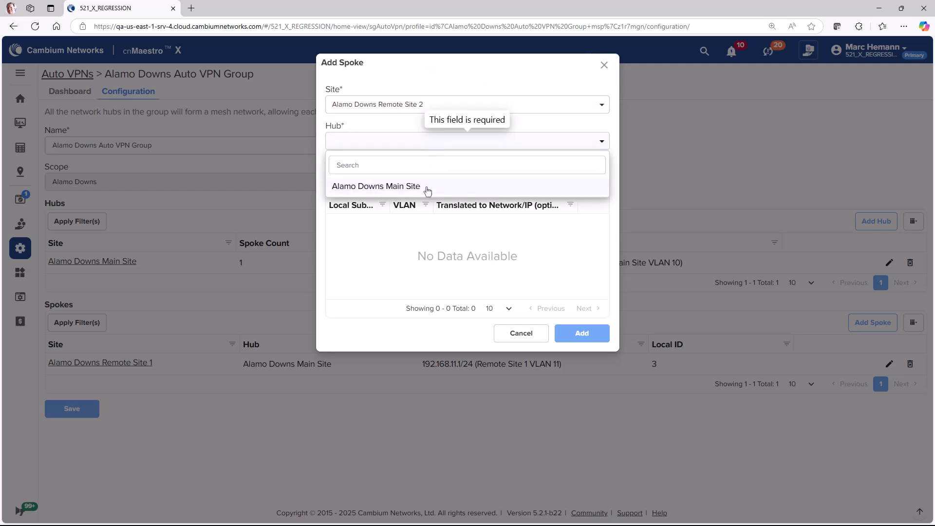
click(428, 188)
click(584, 183)
click(466, 147)
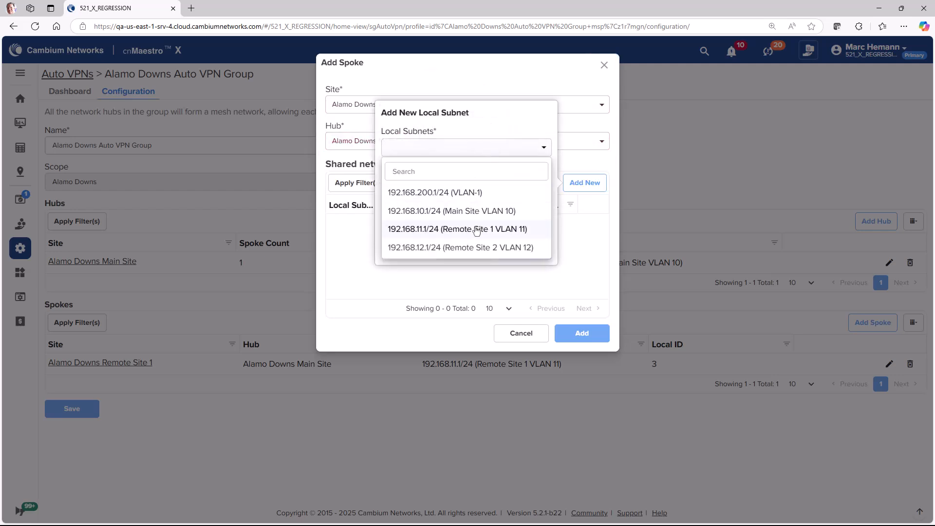
click(477, 247)
click(525, 249)
click(577, 274)
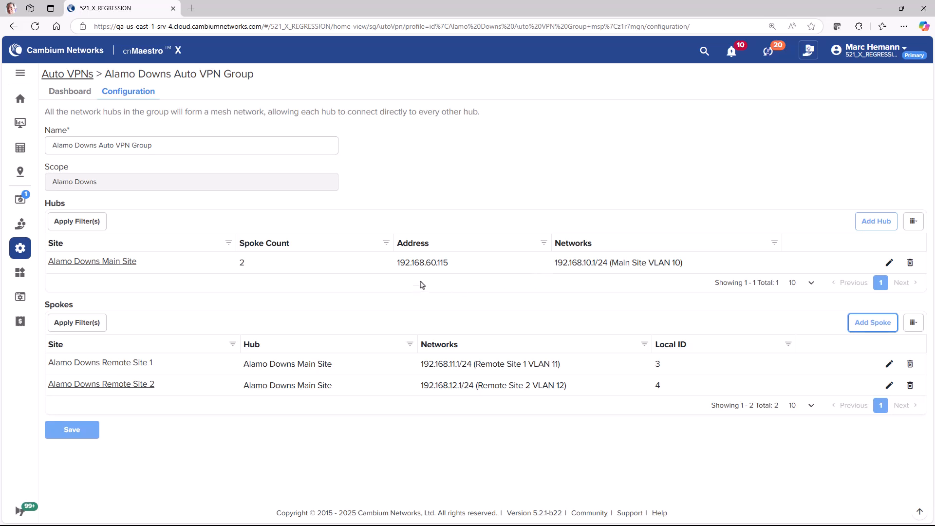
click(86, 423)
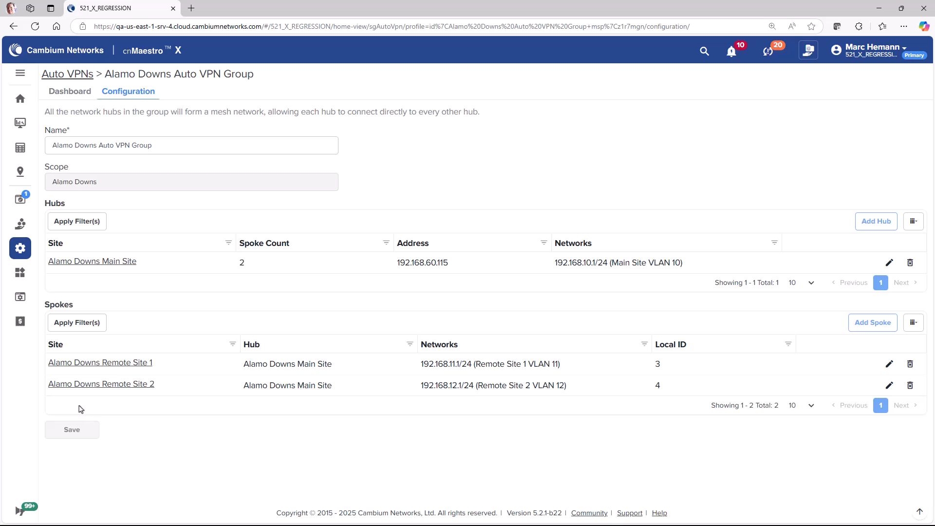
Show the group's Dashboard: 1 hub, 2 spokes, Remote Site 2 Up, Remote Site 1 Configuring.
mouse_move(1, 296)
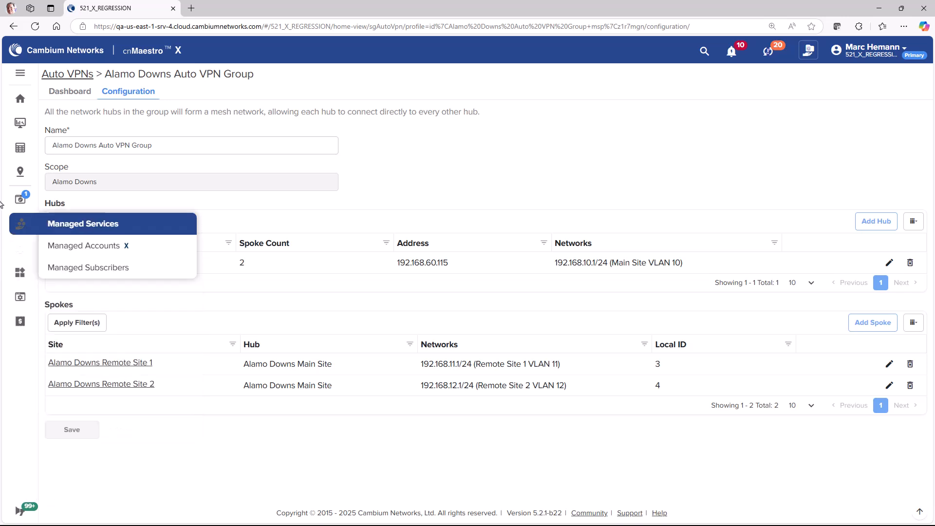
click(69, 93)
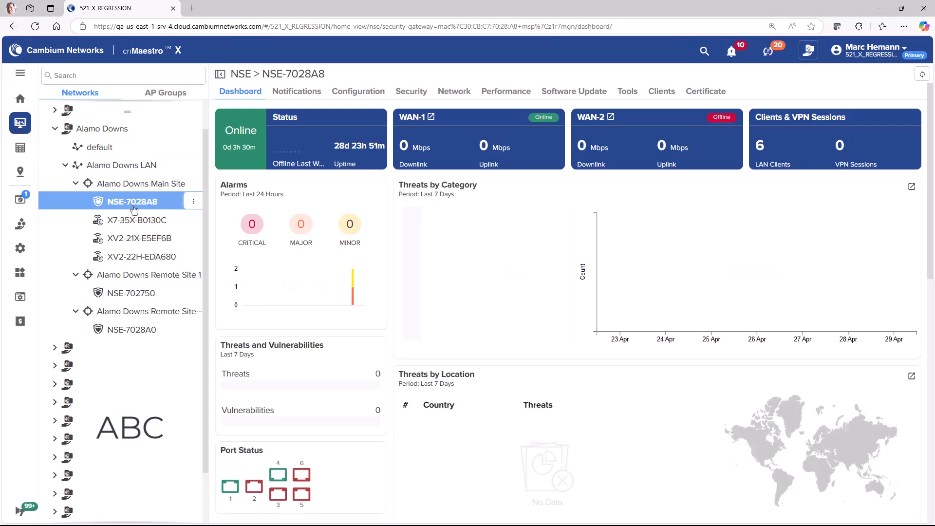
View NSE-7028A8's VPN Sites, listing Link-3-2 and Link-6-2 as Established.
mouse_move(134, 209)
click(453, 92)
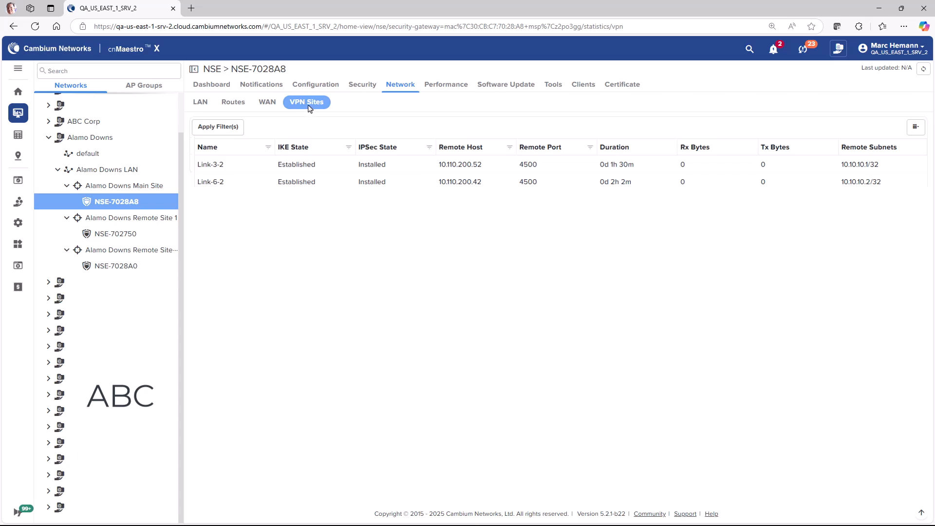
mouse_move(18, 223)
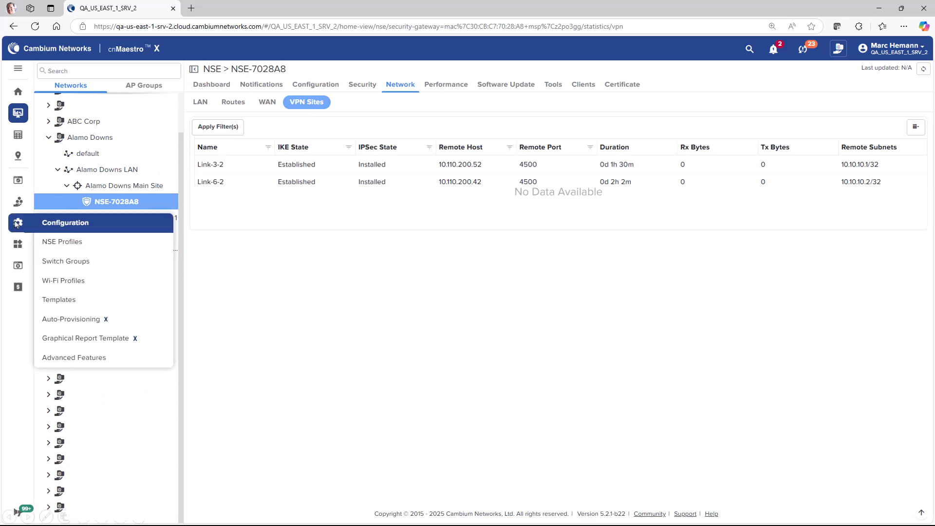
Open Alamo Downs Auto VPN Group from NSE Profiles > Auto VPNs.
click(85, 248)
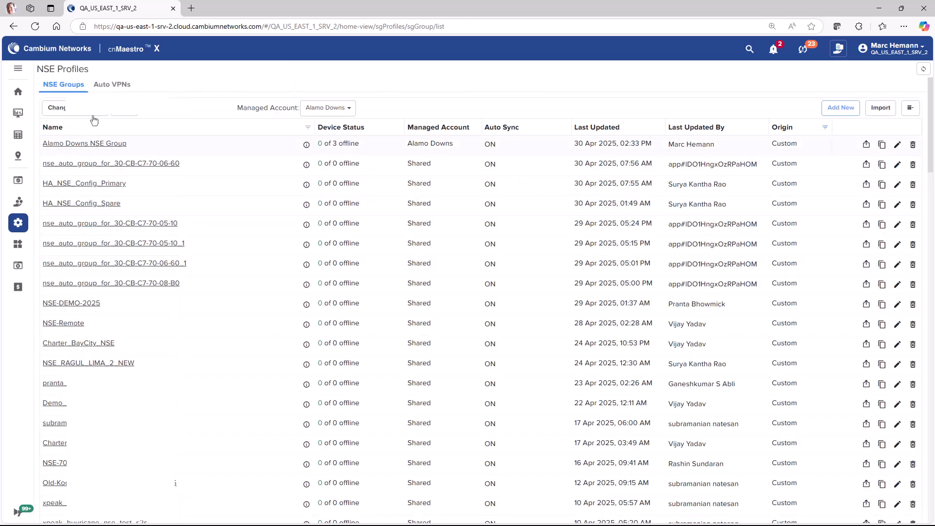
click(111, 88)
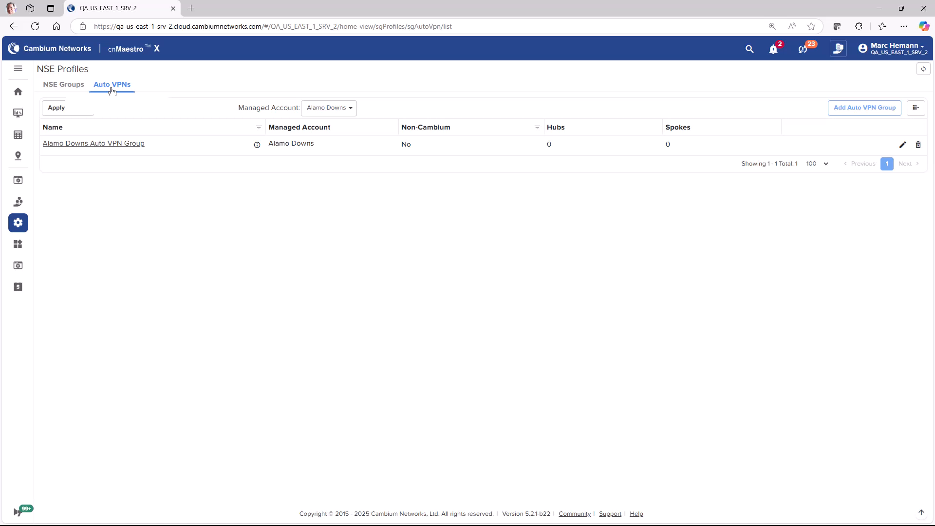
click(107, 144)
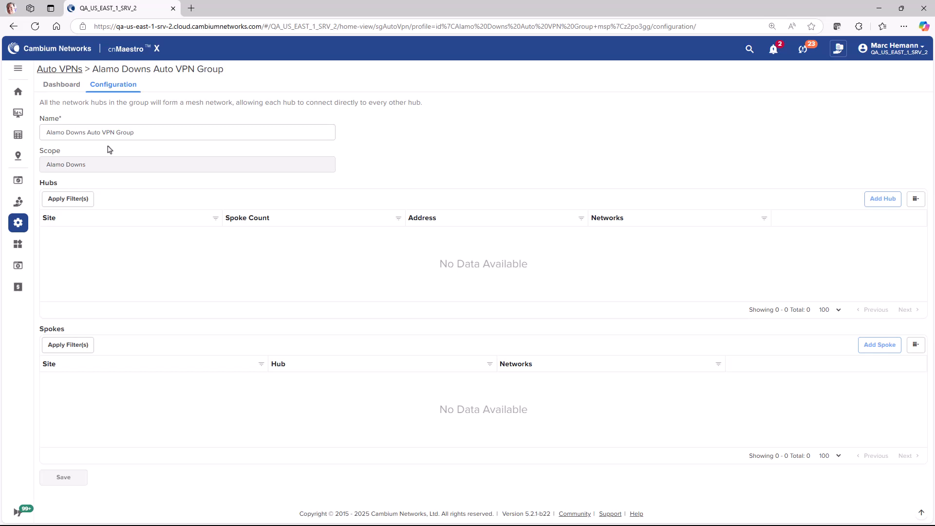
Add Main Site as a hub at 192.168.60.11 sharing 192.168.10.1/24.
click(884, 200)
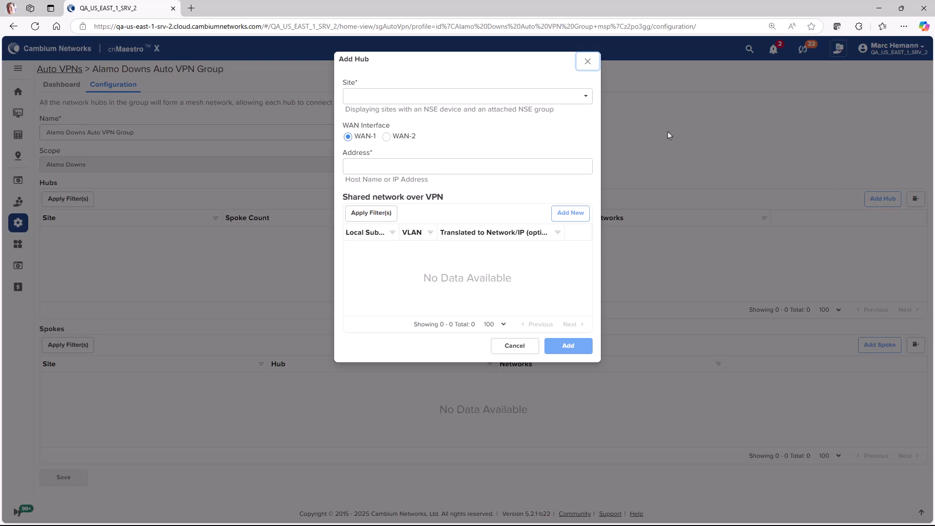
click(575, 97)
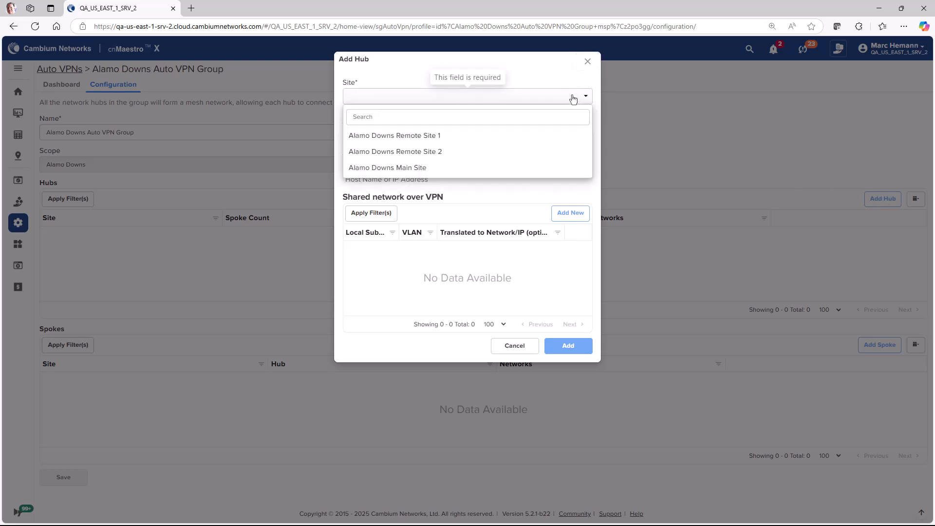
click(445, 168)
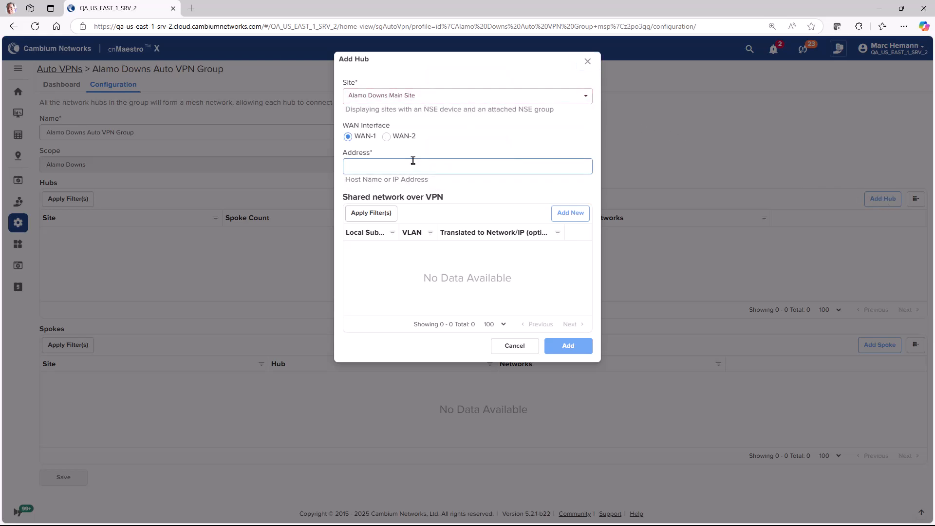
text(192.168.)
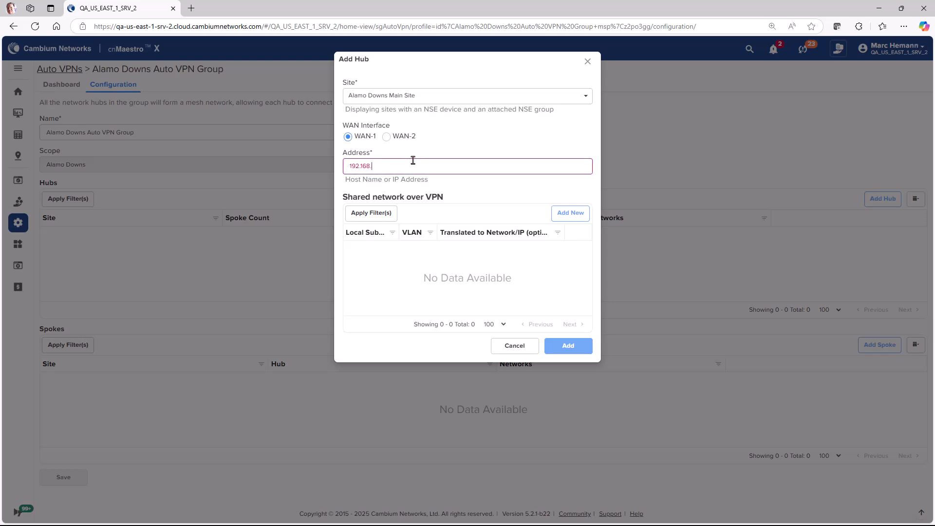
text(60.115)
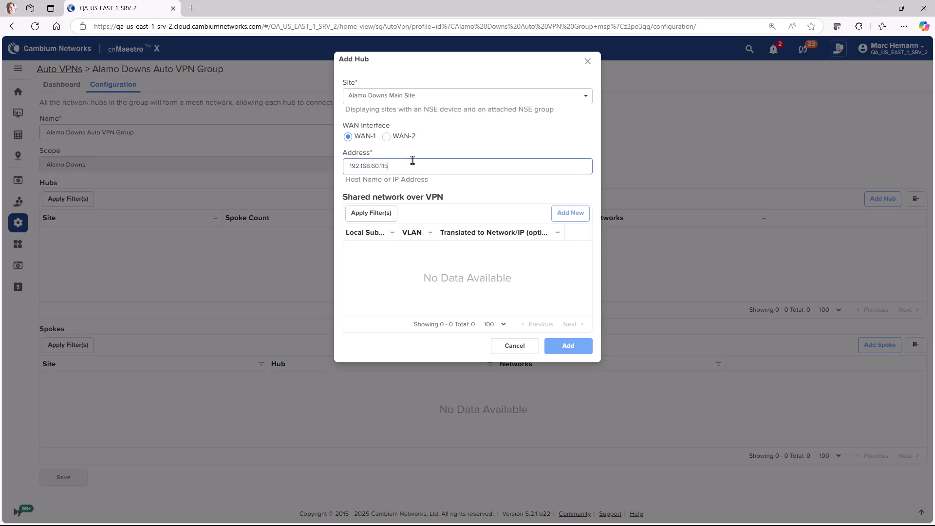
click(562, 213)
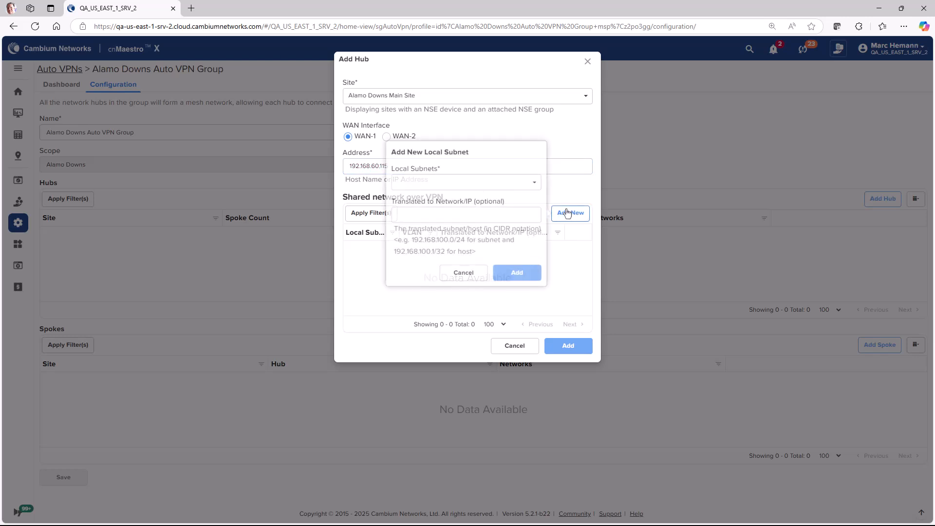
click(535, 184)
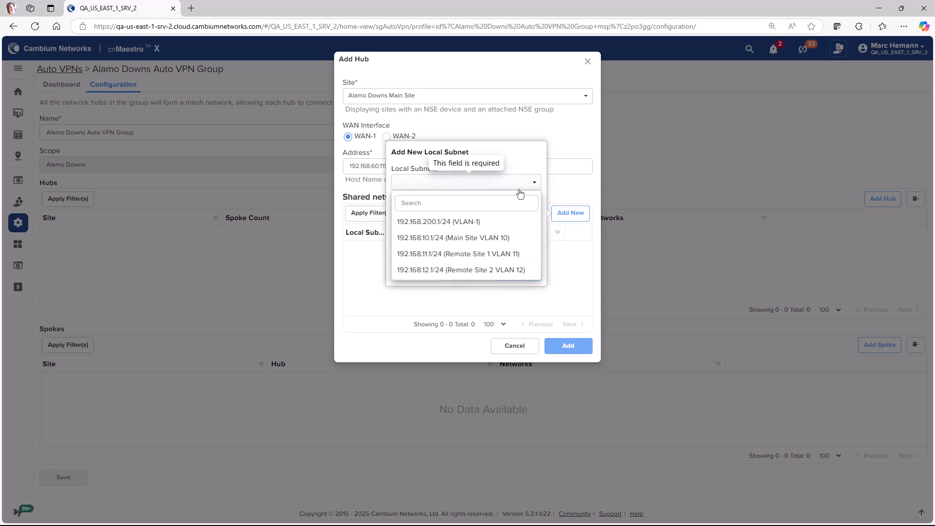
click(453, 238)
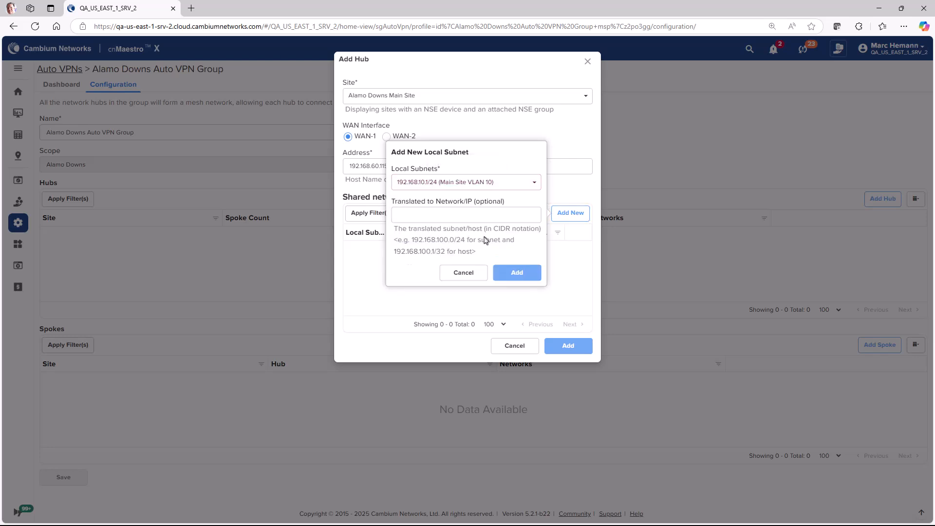
click(510, 272)
click(568, 292)
Add Remote Site 1 as a hub at 192.168.60.131 sharing 192.168.11.1/24.
click(883, 198)
click(467, 95)
click(459, 135)
click(455, 167)
text(19)
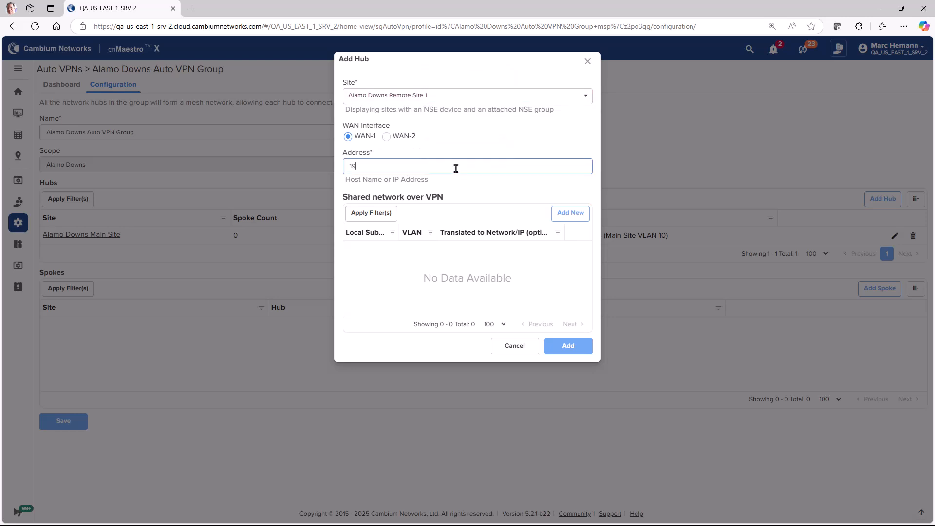
text(2.168.60.131)
click(570, 213)
click(534, 183)
click(453, 239)
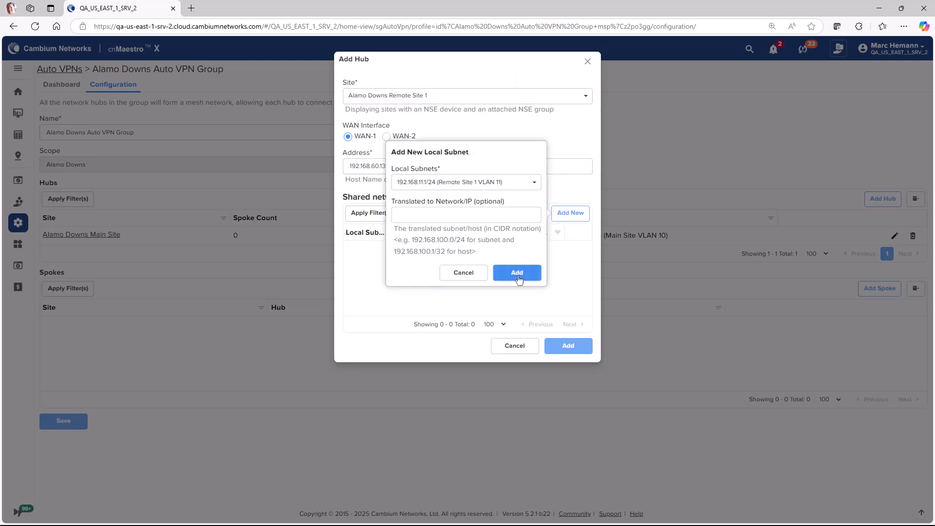
click(516, 274)
click(579, 292)
Add Remote Site 2 as a hub at 192.168.60.147 sharing 192.168.12.1/24.
click(883, 198)
click(499, 95)
click(438, 133)
click(455, 167)
text(192.168.60.147)
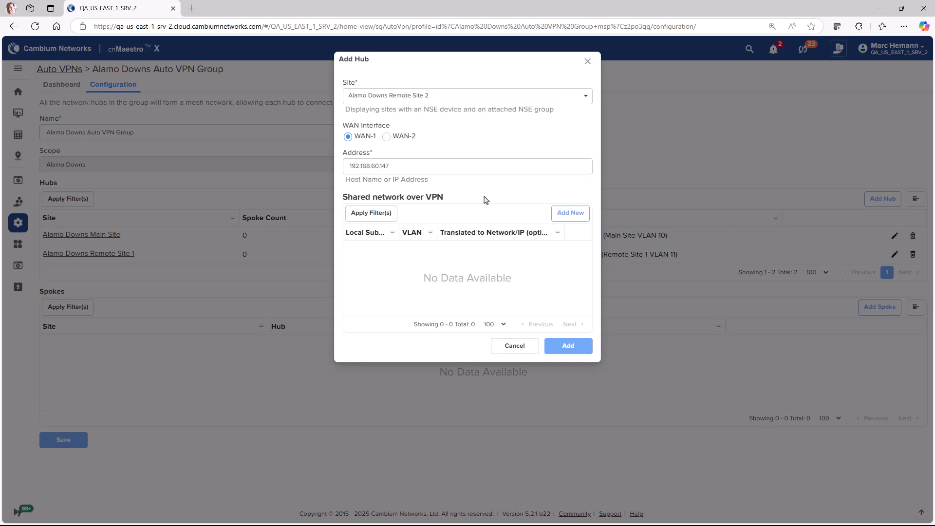
click(570, 213)
click(535, 184)
click(467, 253)
click(515, 274)
click(568, 293)
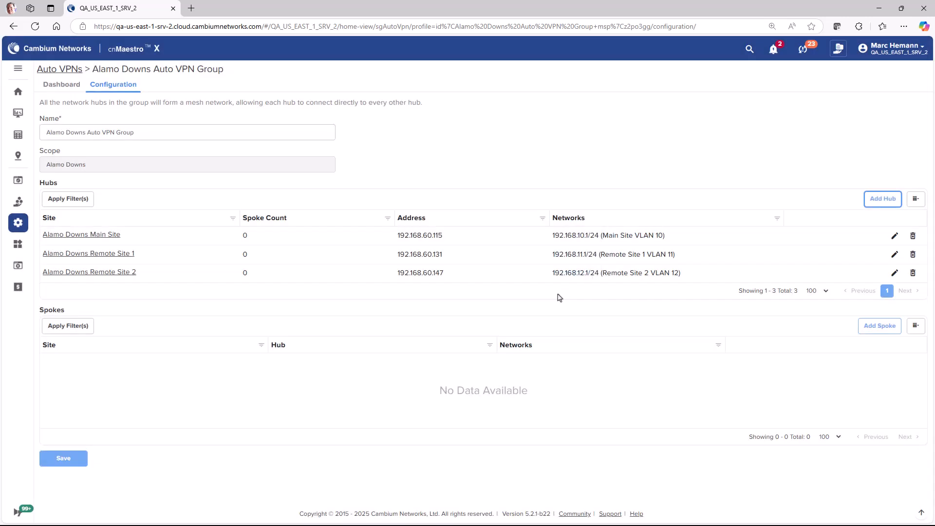
Save the three-hub mesh group and view its dashboard with 3 hub-to-hub tunnels Up.
click(64, 464)
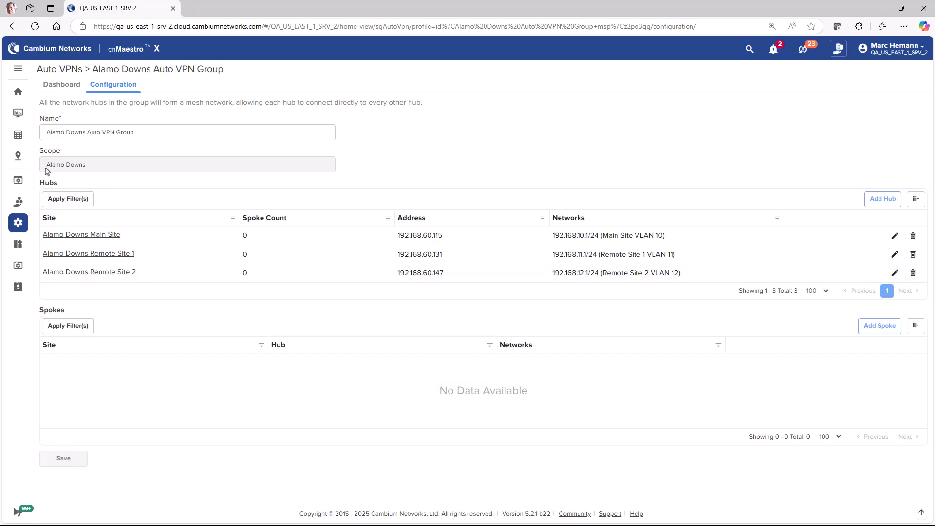
click(62, 88)
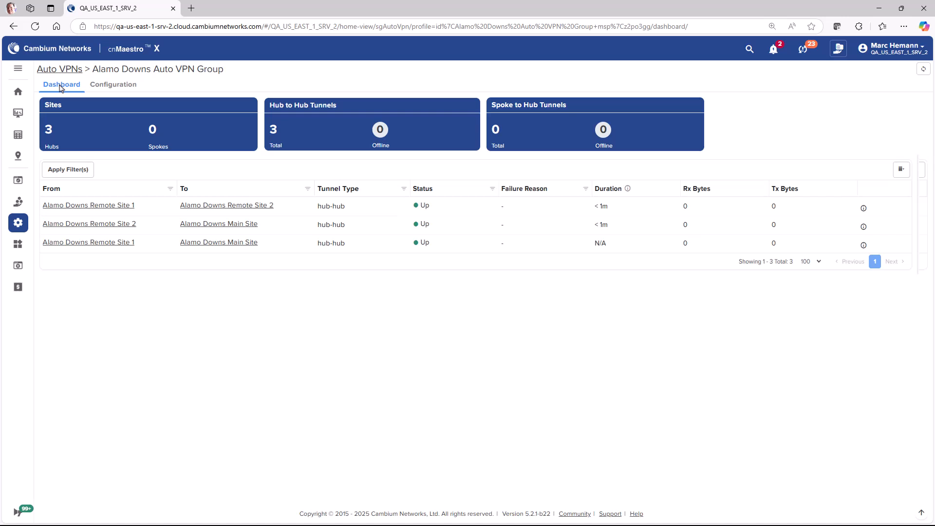